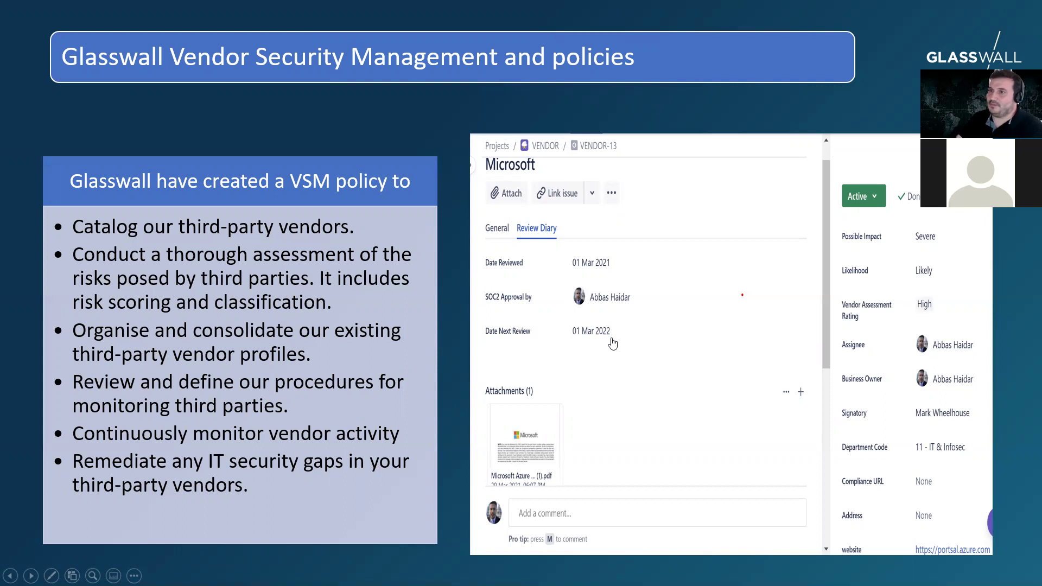
# Switch from the slide show to the Microsoft vendor record in Jira and maximize the browser window.
pyautogui.press('Right')
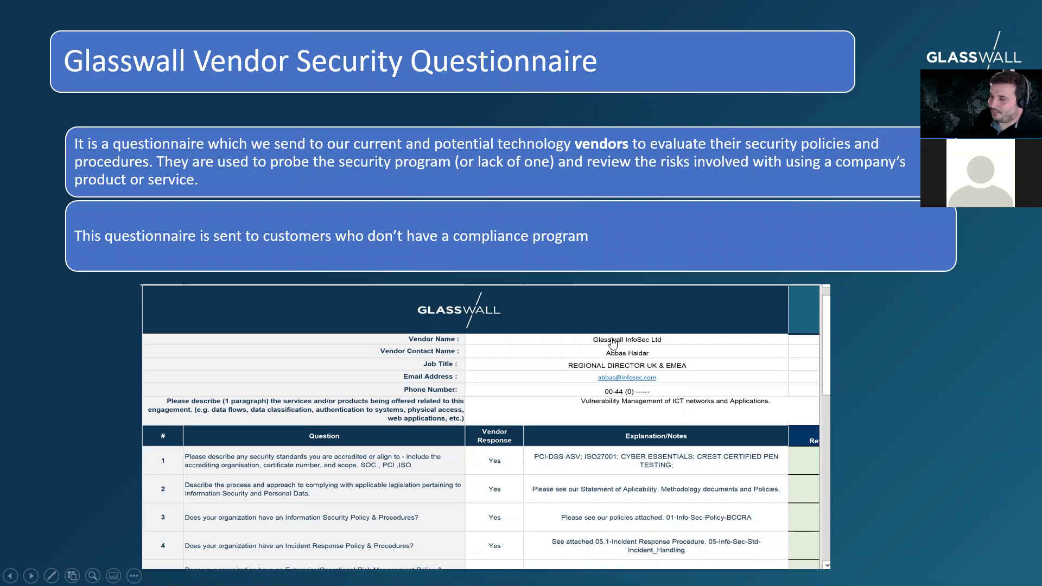
pyautogui.press('Left')
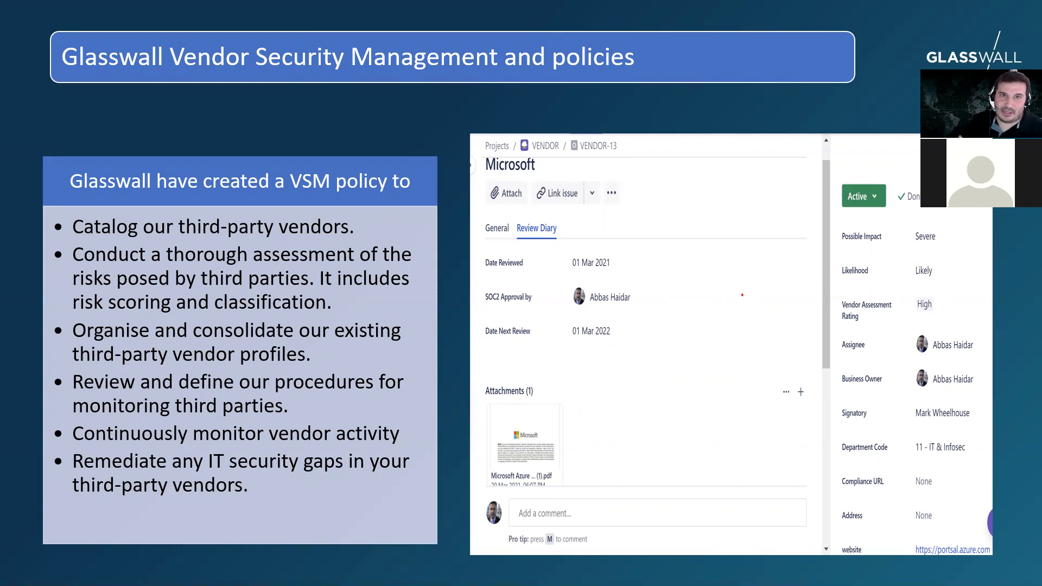
pyautogui.hotkey('alt', 'Tab')
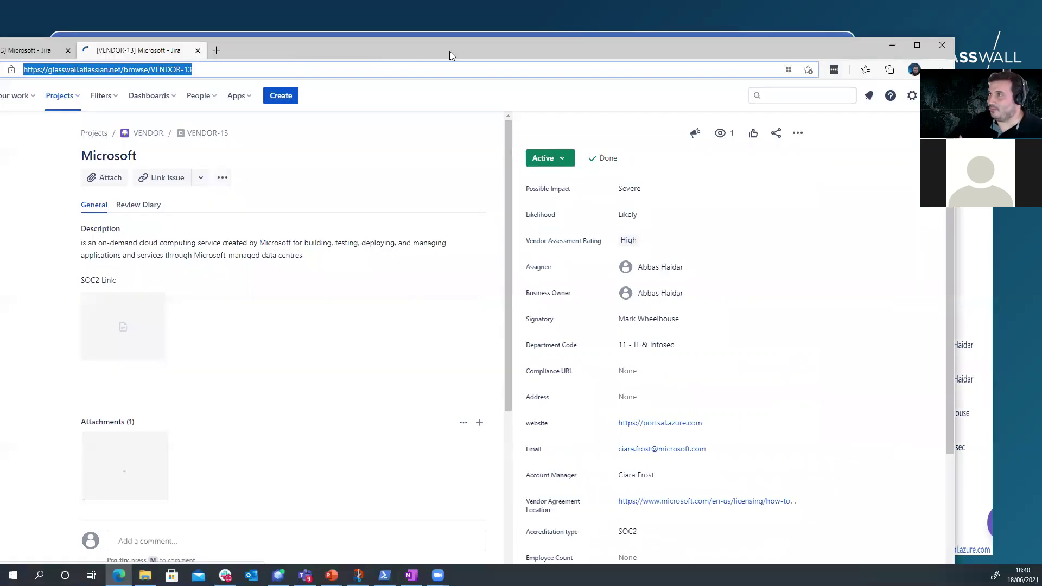
pyautogui.doubleClick(516, 42)
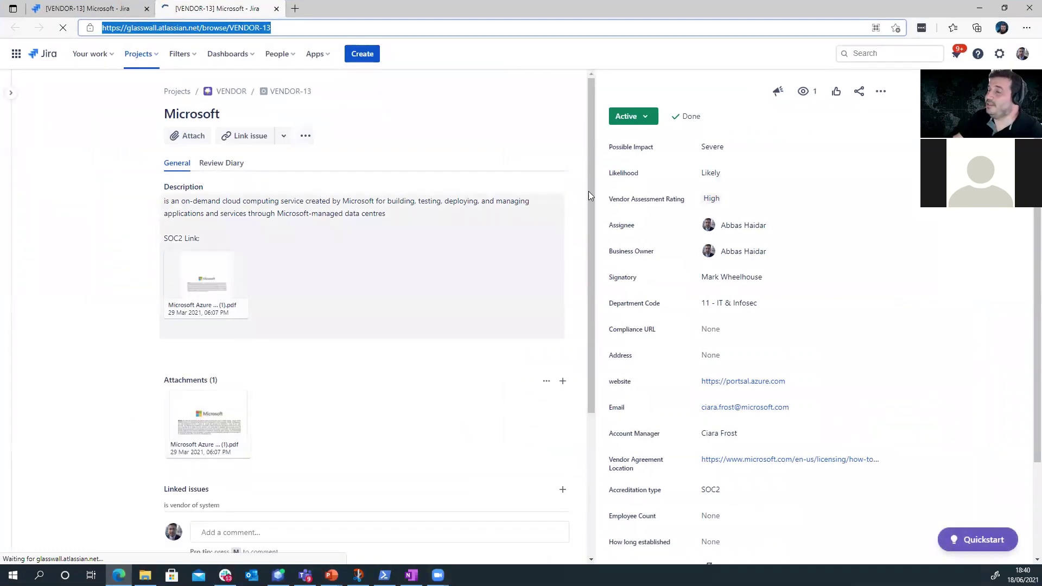
# View the status transitions available for the Microsoft vendor record without changing its status.
pyautogui.click(647, 117)
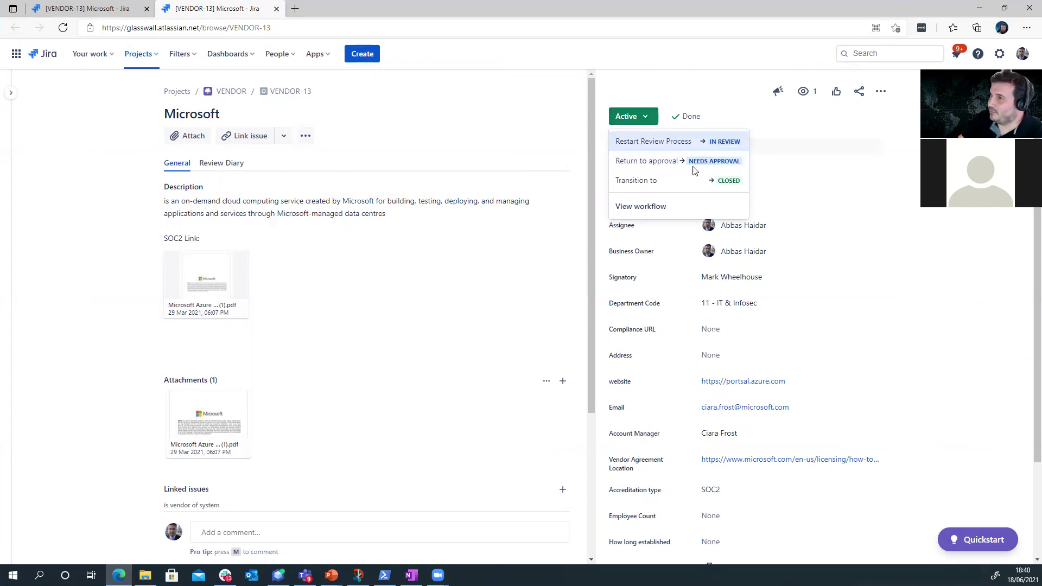
pyautogui.click(557, 113)
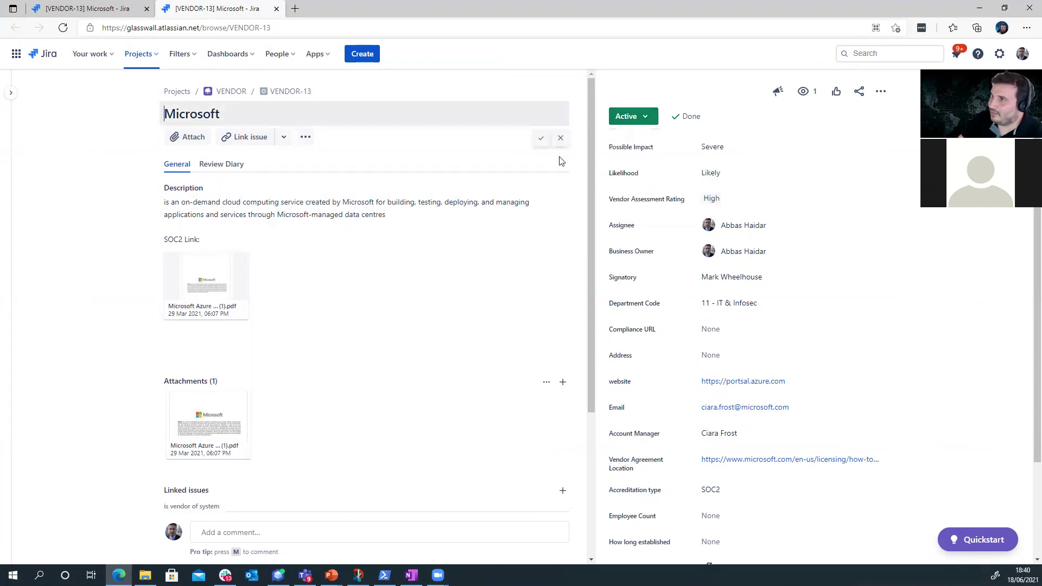
pyautogui.click(920, 341)
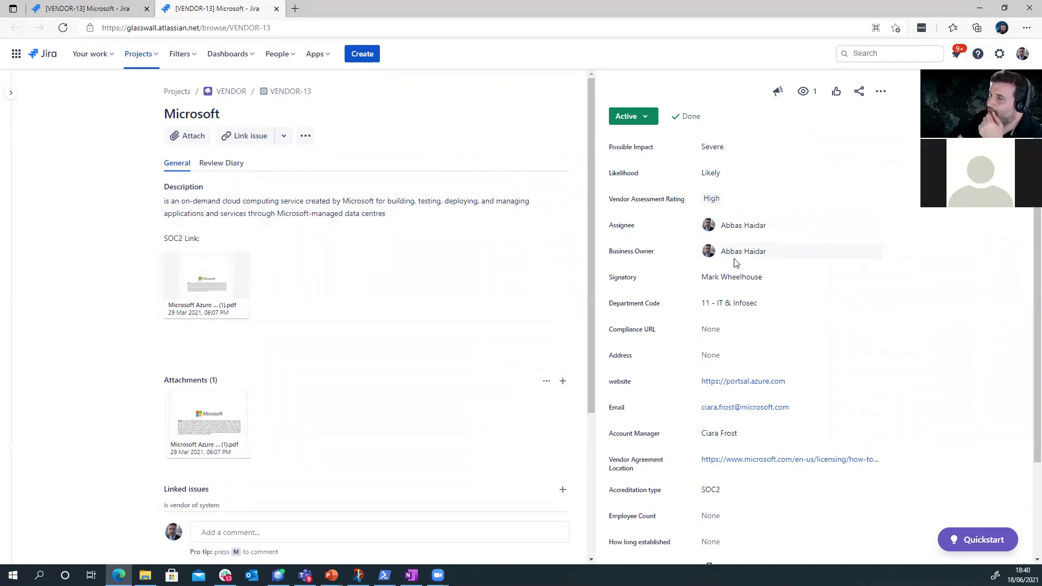
# Examine the Microsoft record's detail fields, attachments and linked issues, and view its Review Diary.
pyautogui.scroll(-2, 736, 300)
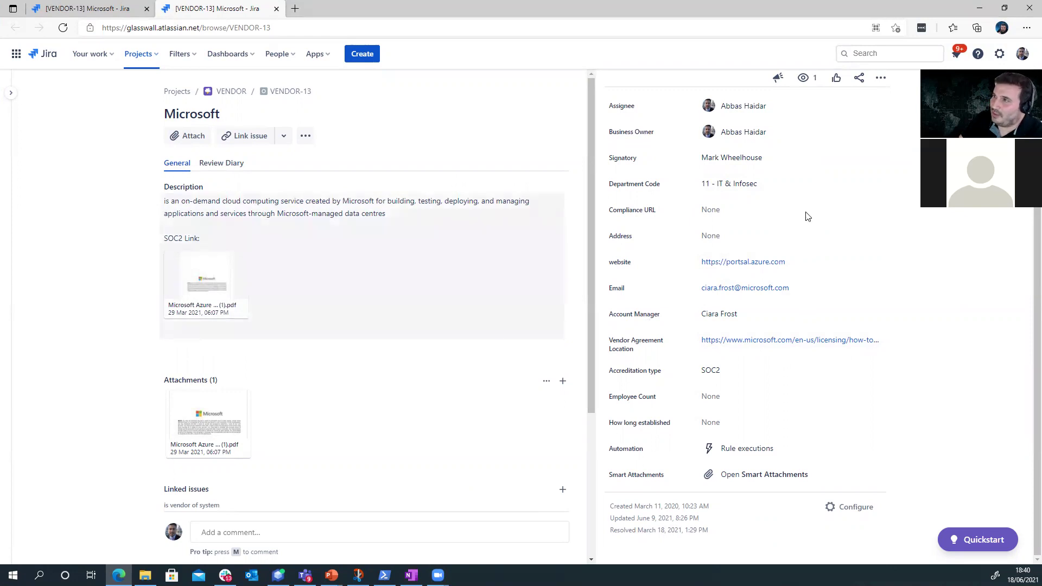
pyautogui.scroll(2, 705, 280)
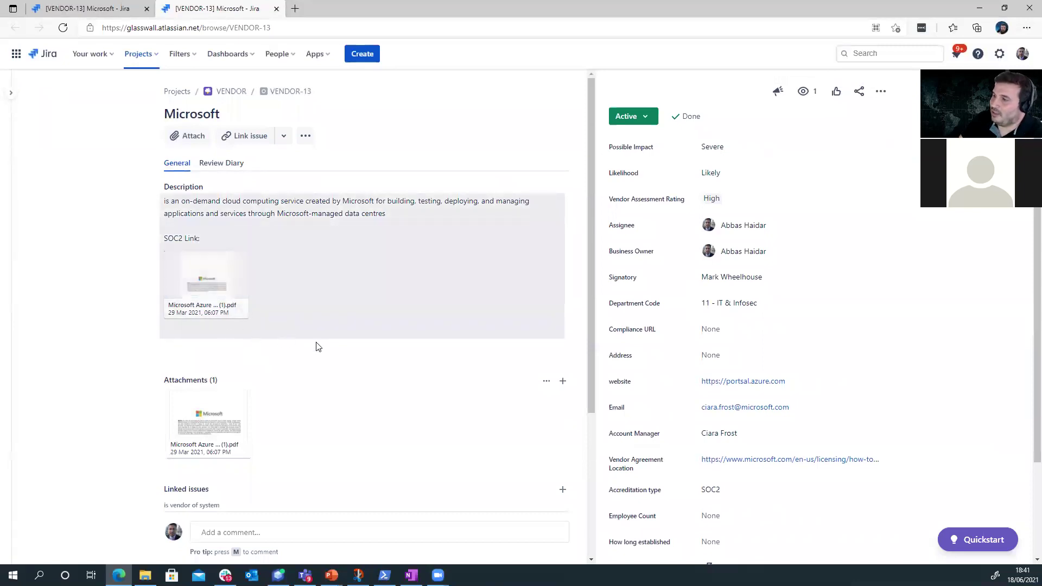
pyautogui.scroll(-2, 725, 388)
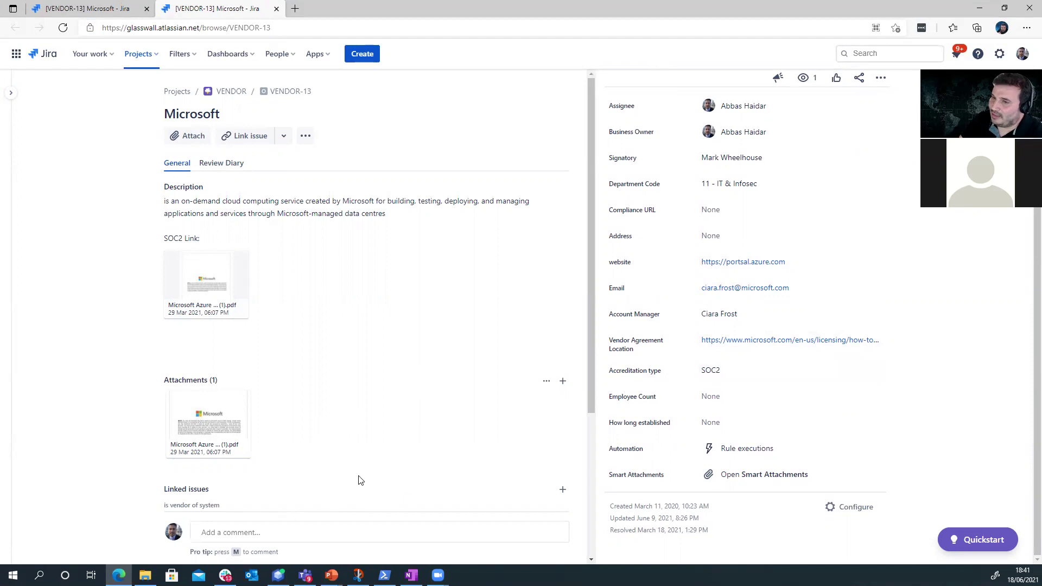
pyautogui.scroll(-4, 347, 458)
pyautogui.scroll(4, 355, 459)
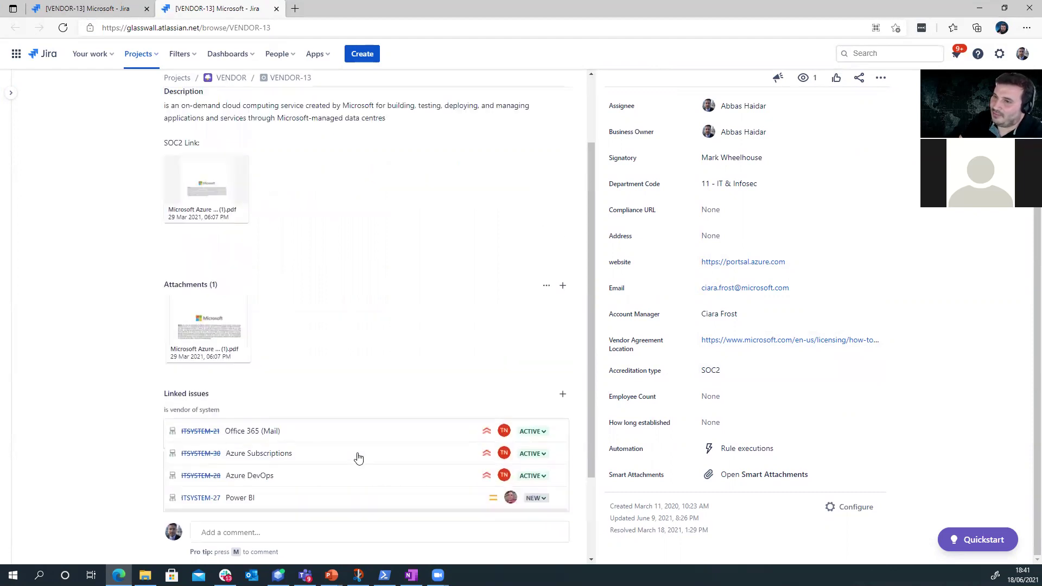
pyautogui.scroll(-4, 358, 458)
pyautogui.scroll(3, 263, 407)
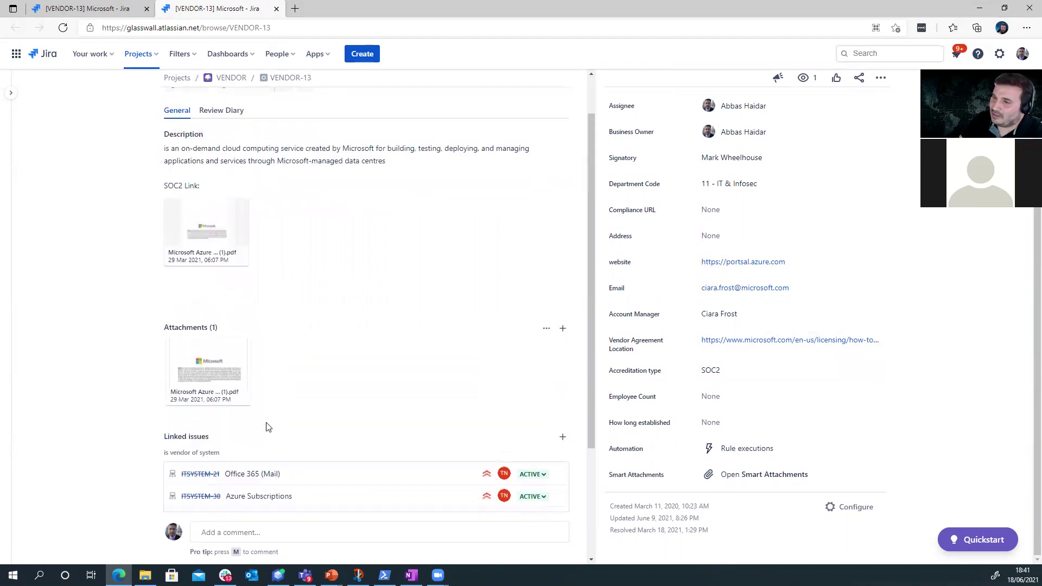
pyautogui.scroll(1, 451, 425)
pyautogui.scroll(-4, 459, 428)
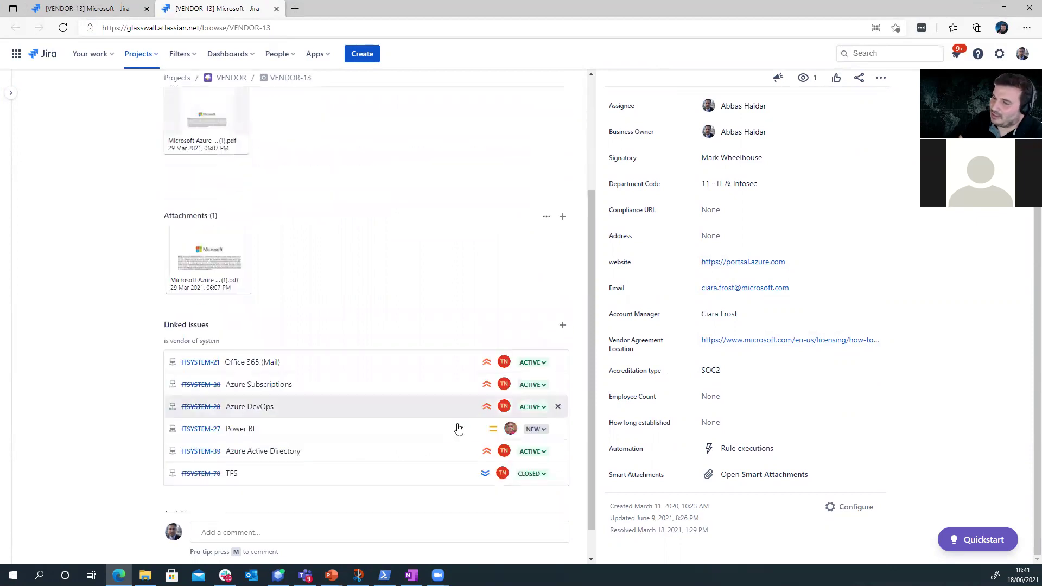
pyautogui.scroll(4, 344, 399)
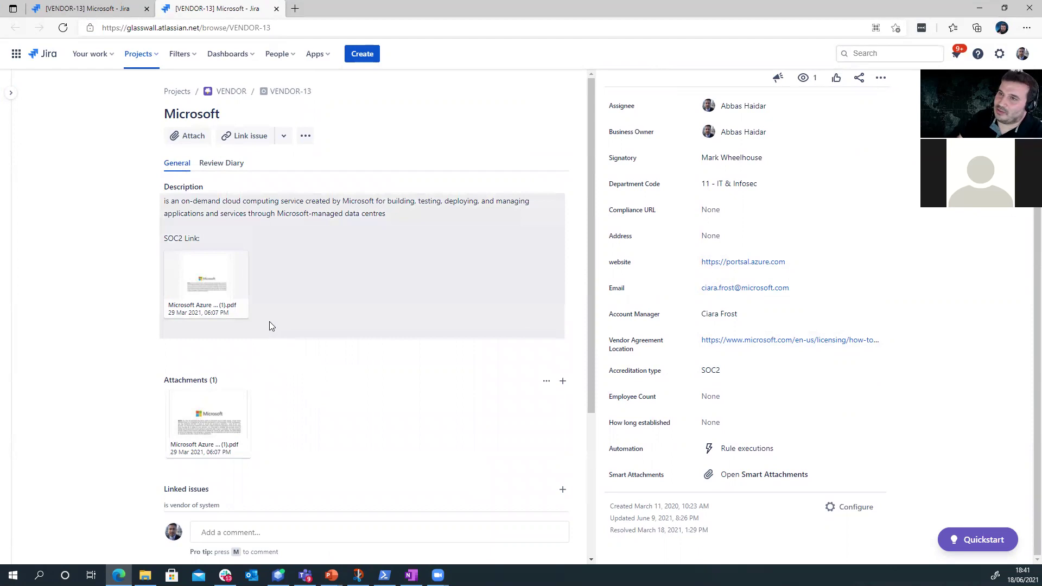
pyautogui.click(231, 169)
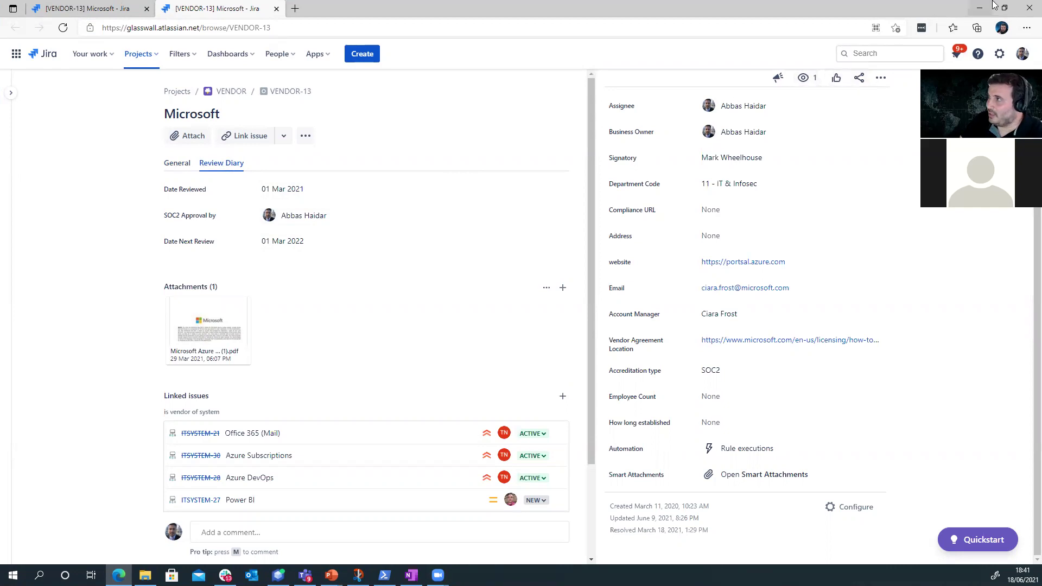
# Return to the PowerPoint slide show and advance to the Glasswall Vendor Security Questionnaire slide.
pyautogui.click(980, 11)
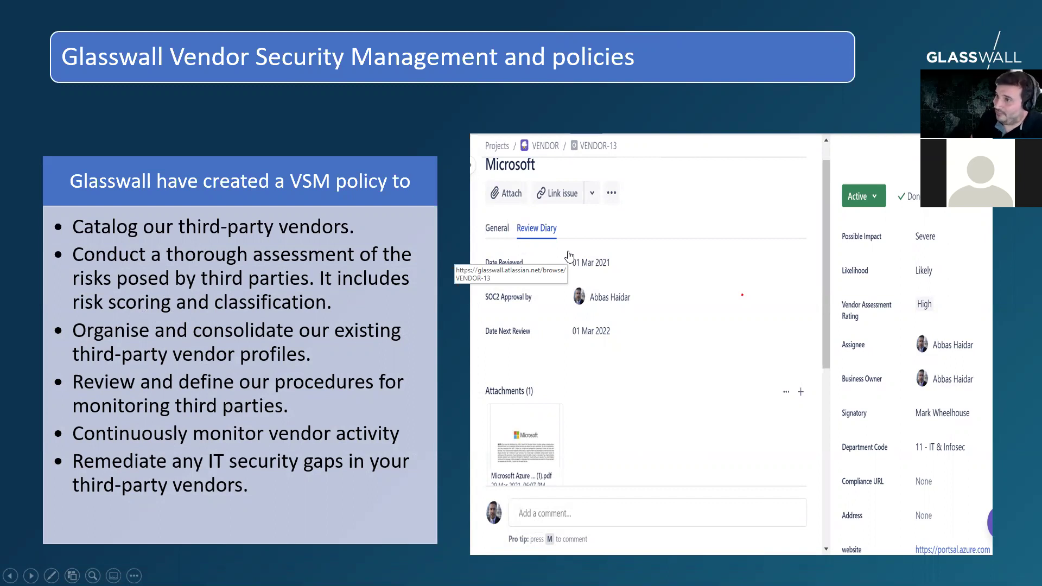
pyautogui.click(691, 297)
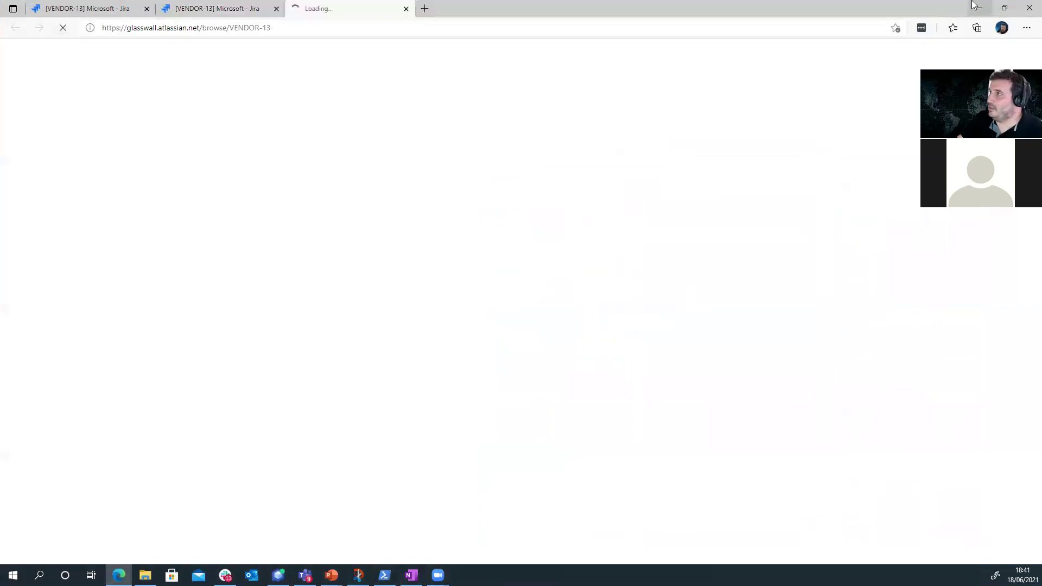
pyautogui.click(980, 8)
pyautogui.click(348, 304)
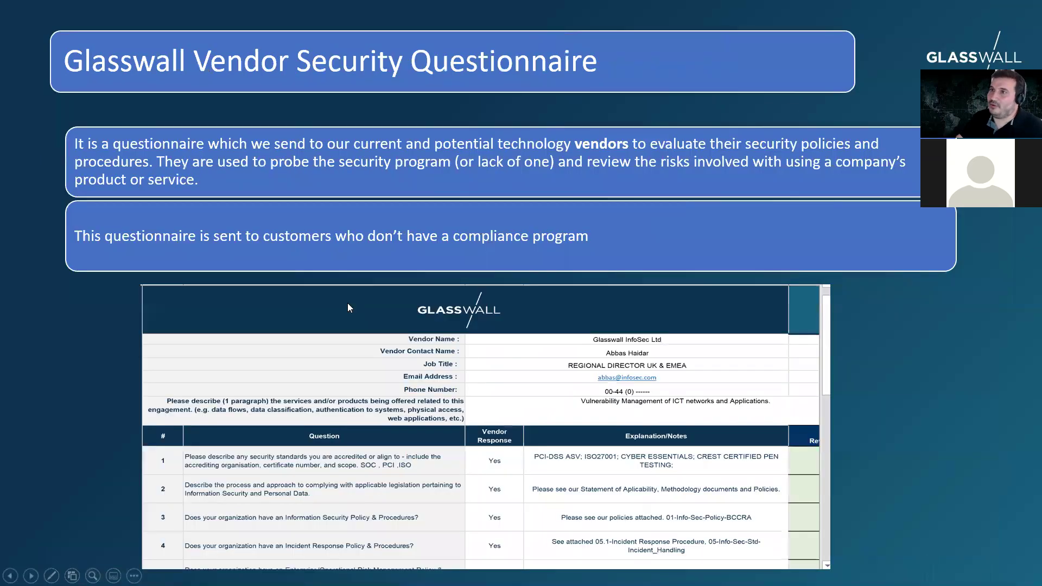
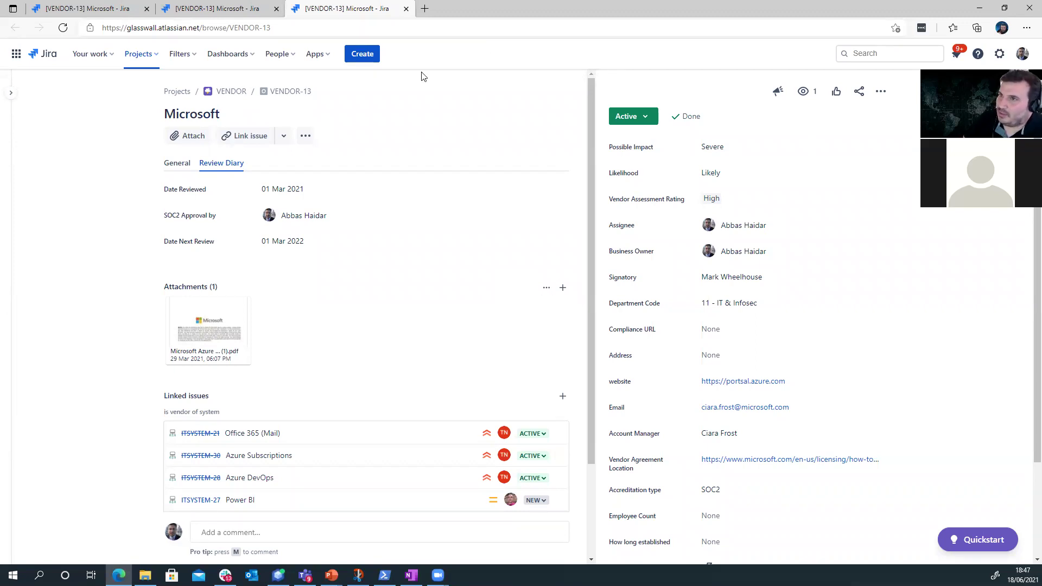
# Start a new Vendor issue in Jira's VENDOR project with the summary "Open Security Summit".
pyautogui.click(362, 60)
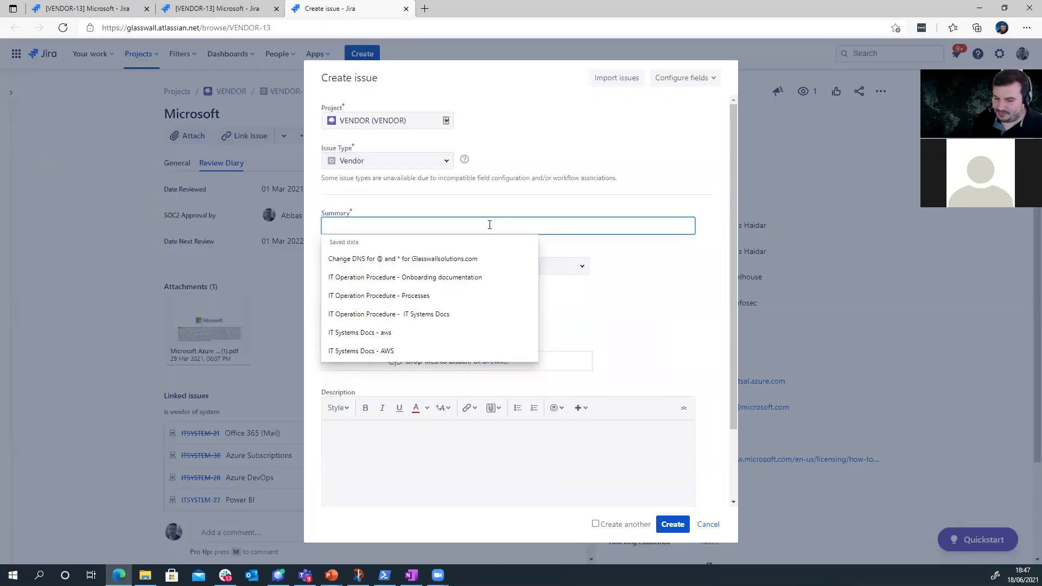
pyautogui.write('Opemn')
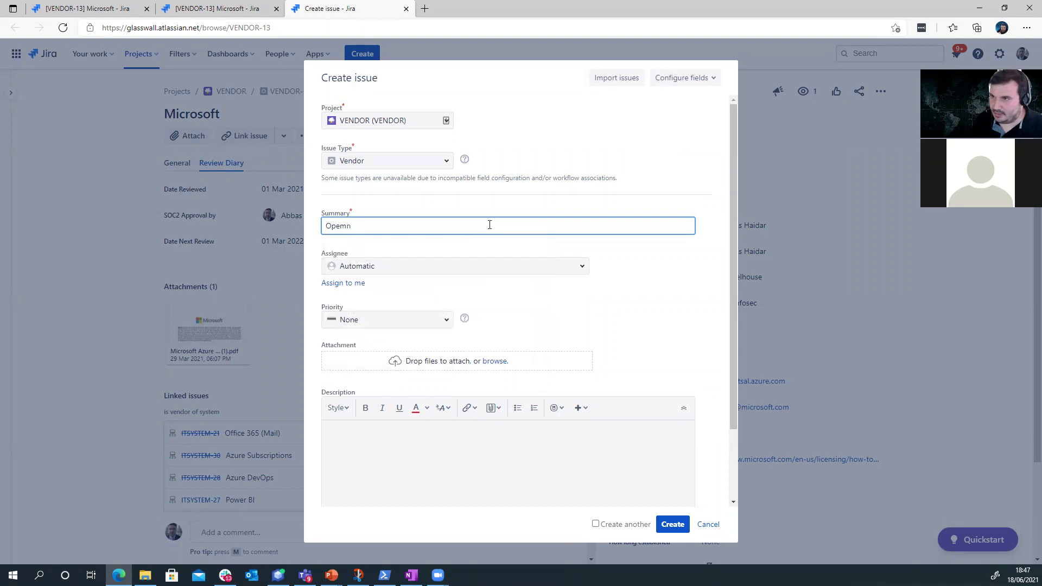
pyautogui.press('BackSpace')
pyautogui.write('Se')
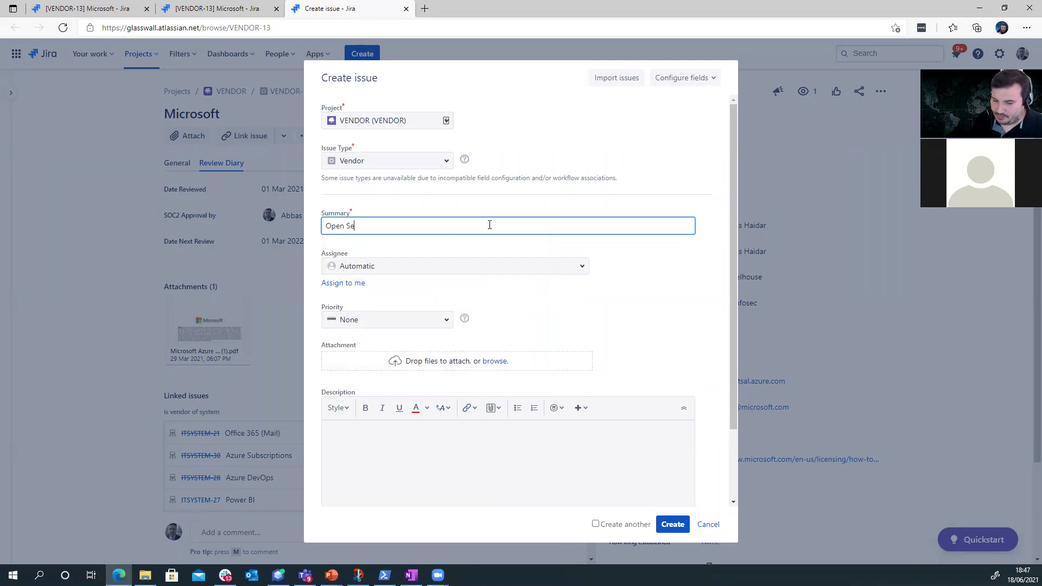
pyautogui.write('curity Summit')
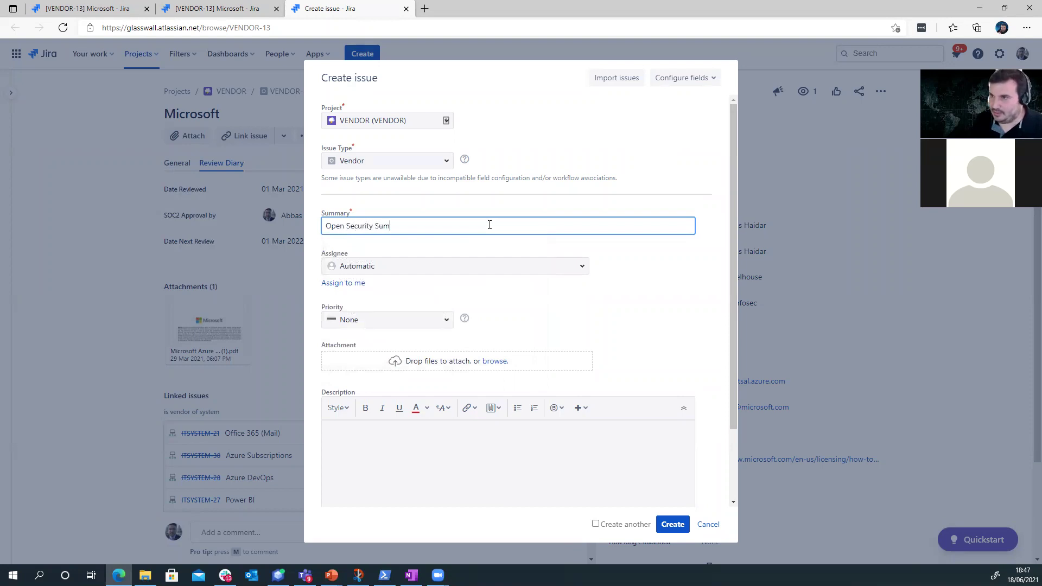
# Assign the new vendor issue to yourself, create it and open its record.
pyautogui.click(342, 283)
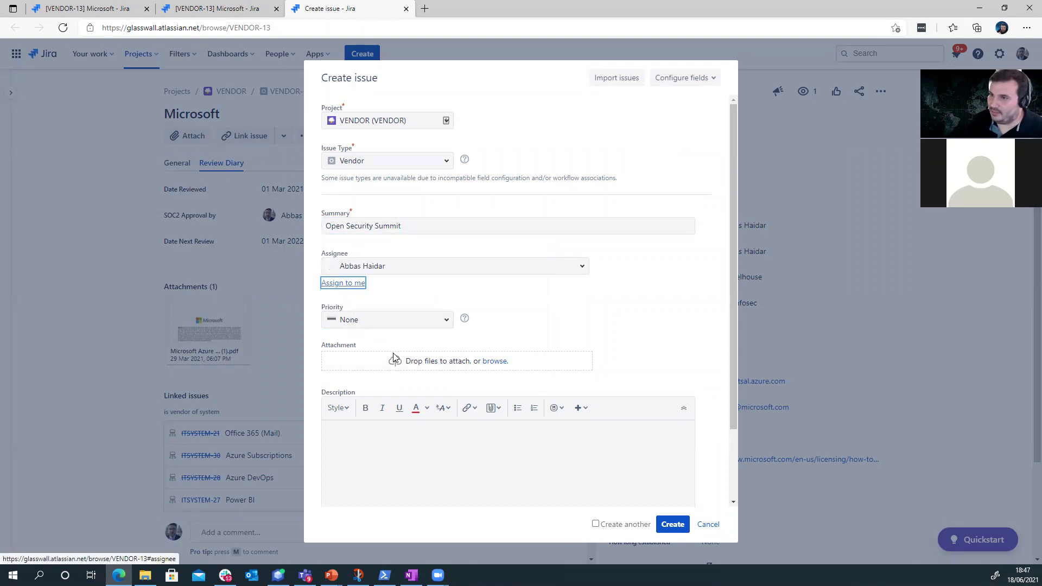
pyautogui.click(672, 524)
pyautogui.click(884, 95)
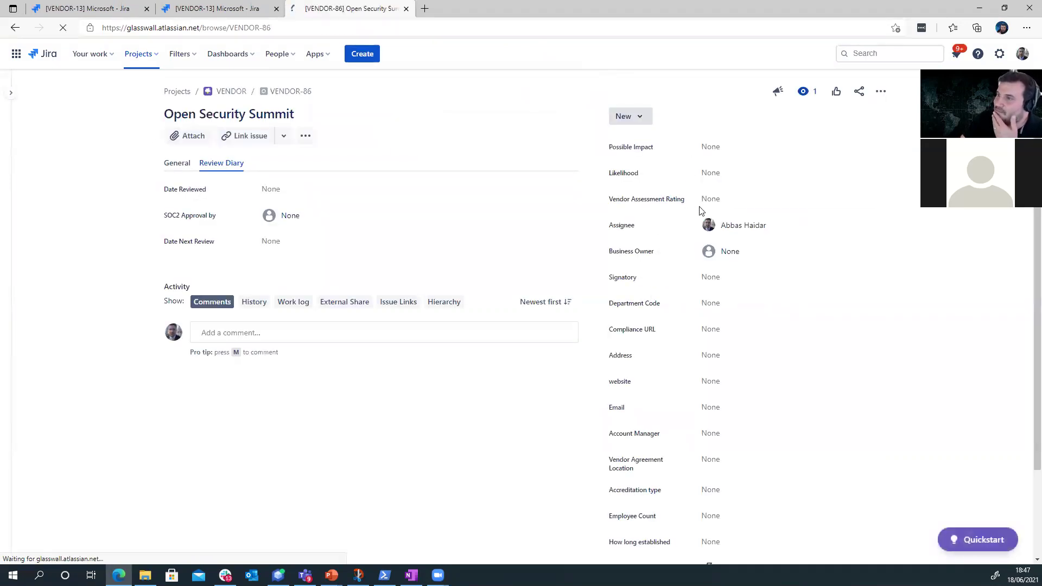
# Set the Open Security Summit vendor's likelihood to Very Unlikely and its possible impact to Minor.
pyautogui.click(732, 202)
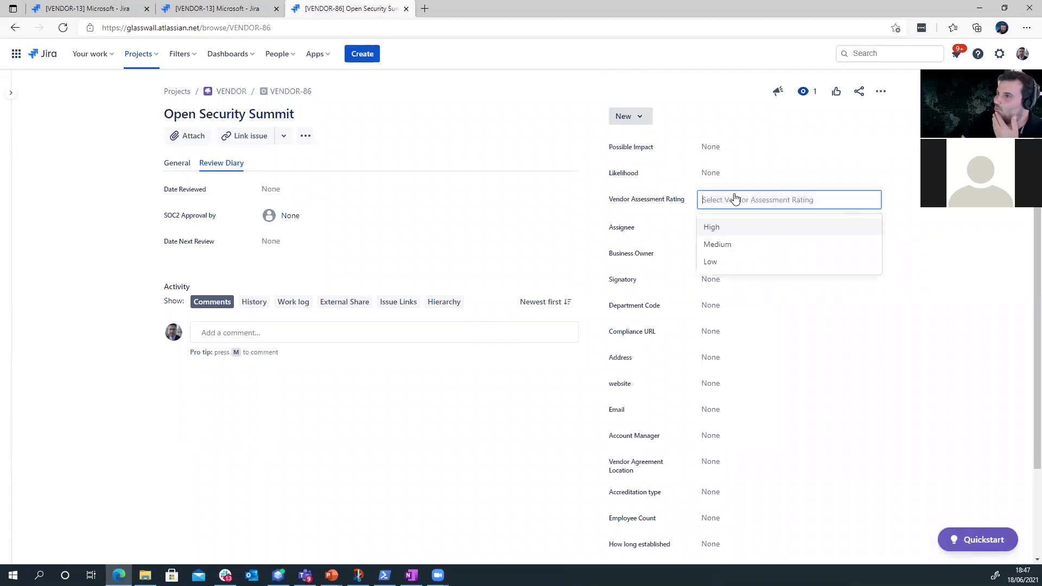
pyautogui.click(726, 173)
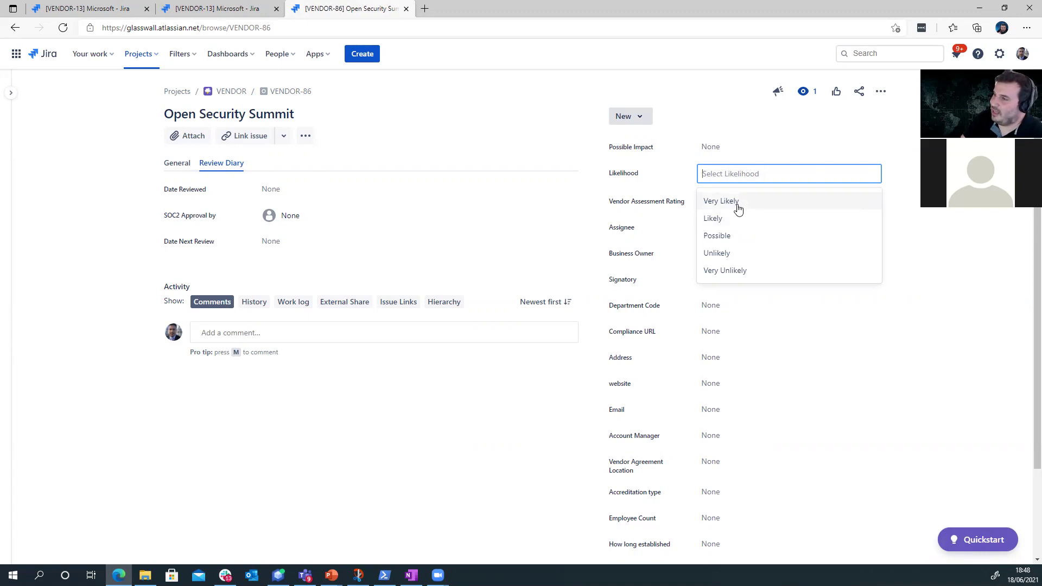
pyautogui.click(725, 270)
pyautogui.click(719, 148)
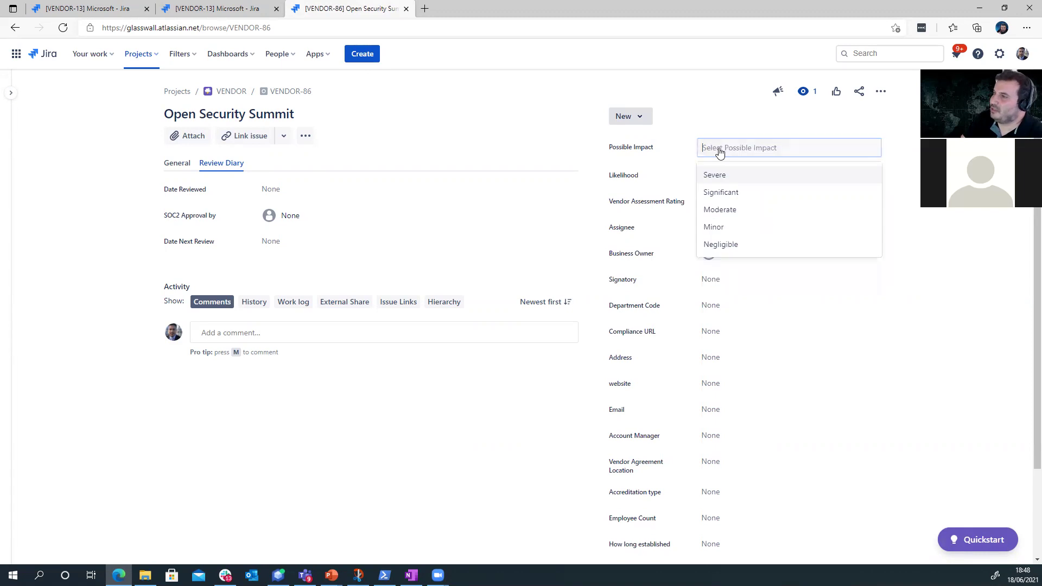
pyautogui.click(714, 226)
# Set the vendor assessment rating of the Open Security Summit record to Low.
pyautogui.click(712, 206)
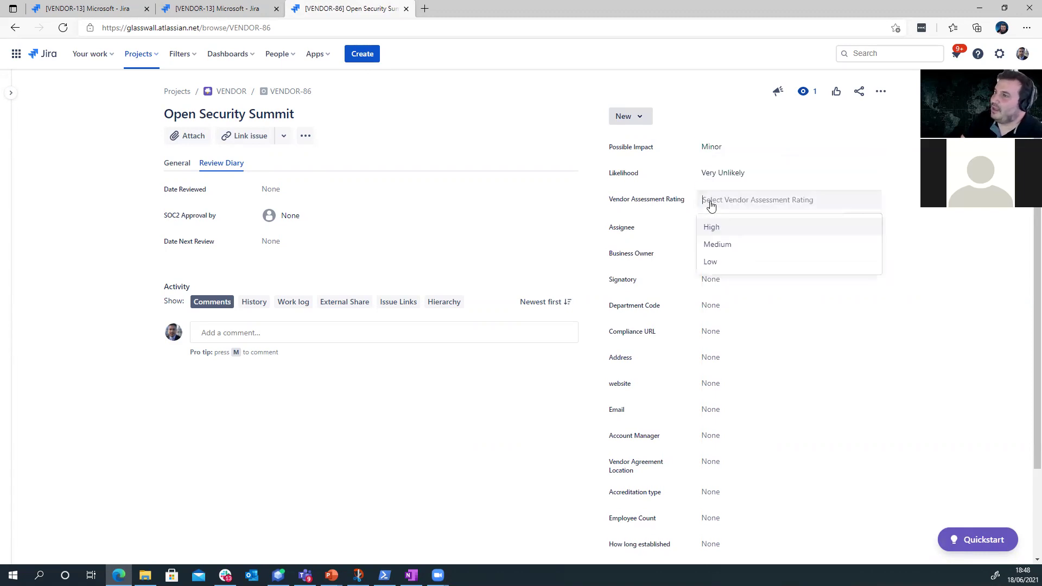
pyautogui.click(715, 263)
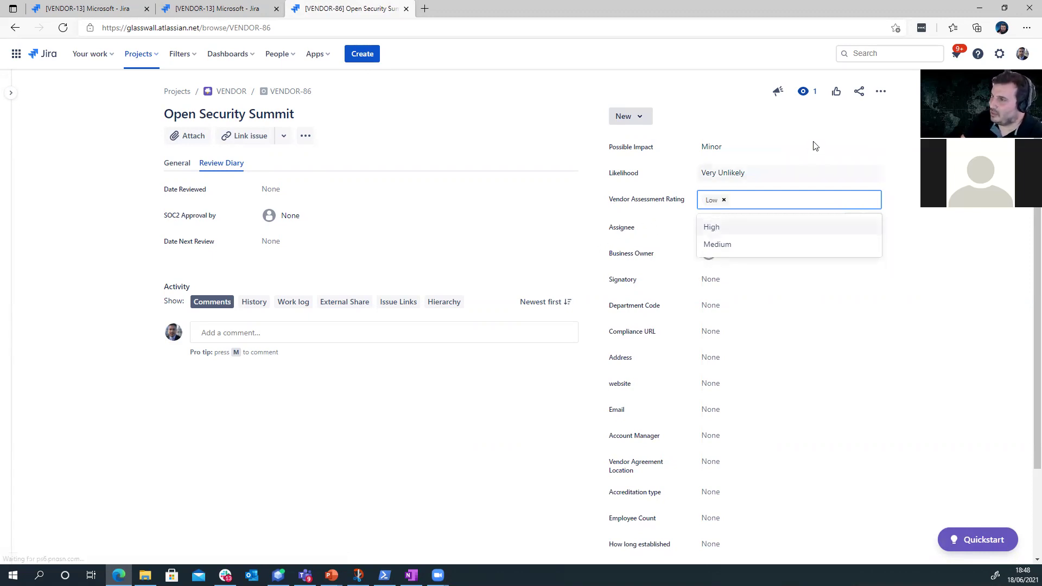
pyautogui.click(731, 108)
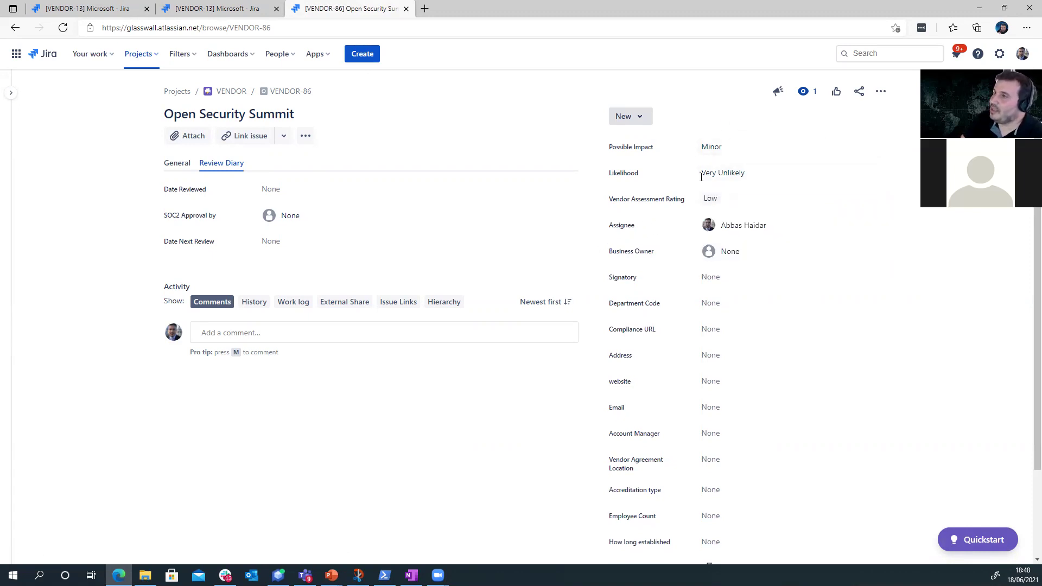
# Search for your own user account and assign it as the vendor's business owner.
pyautogui.click(736, 253)
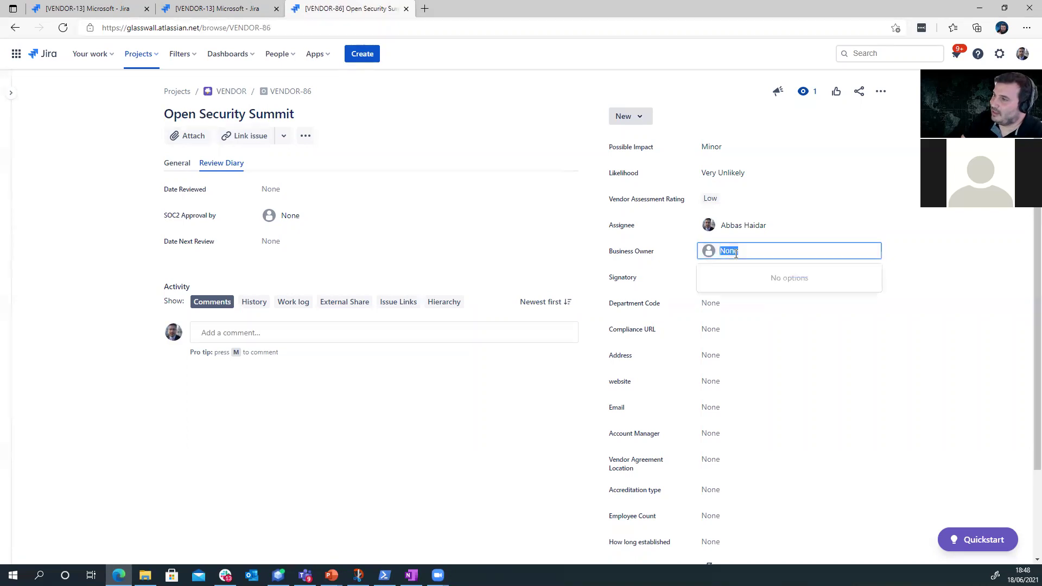
pyautogui.write('abbas')
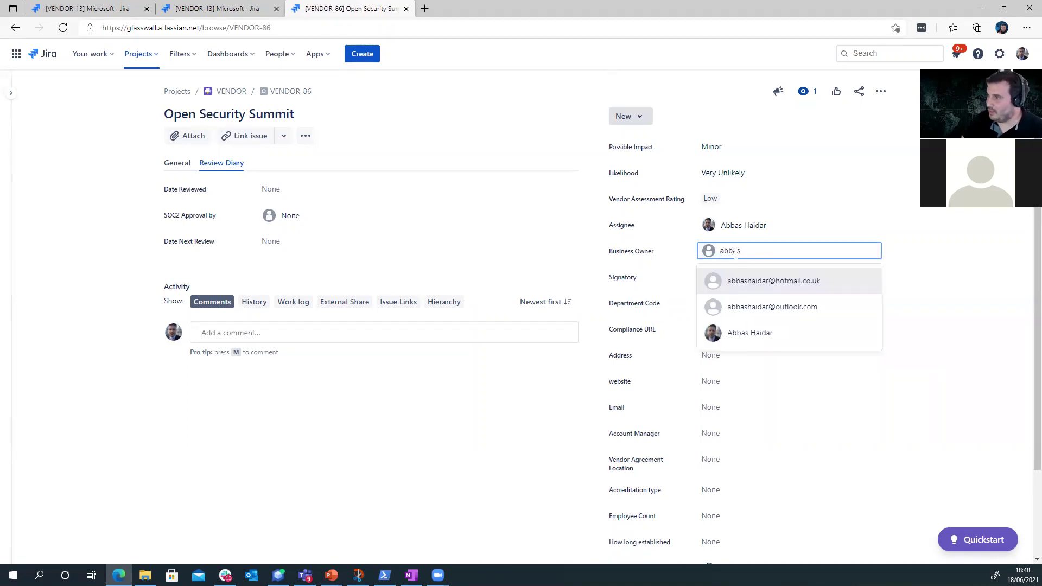
pyautogui.click(745, 334)
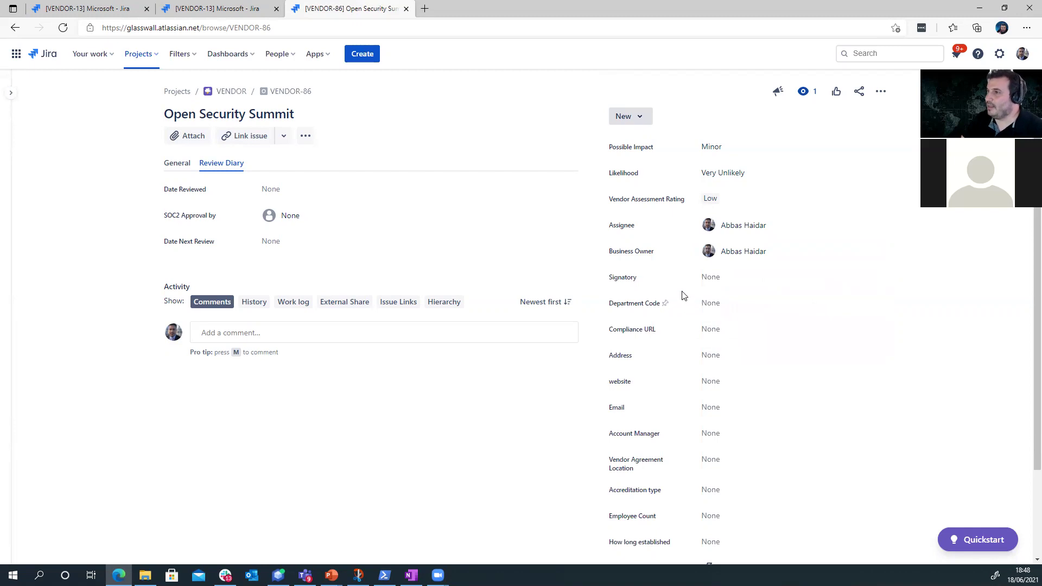
# Set the signatory of the Open Security Summit vendor record to CFO.
pyautogui.click(709, 278)
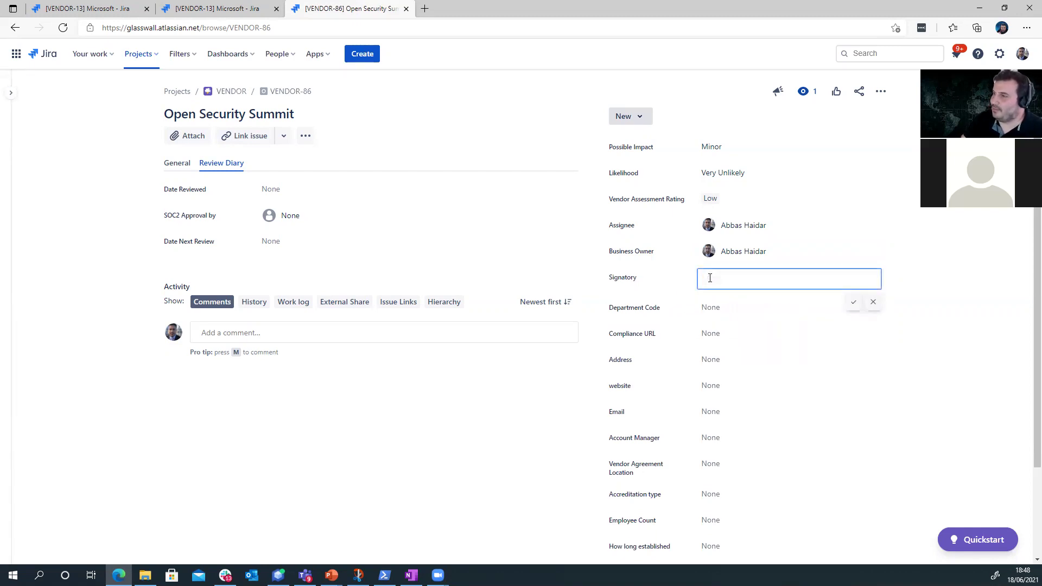
pyautogui.write('CEO')
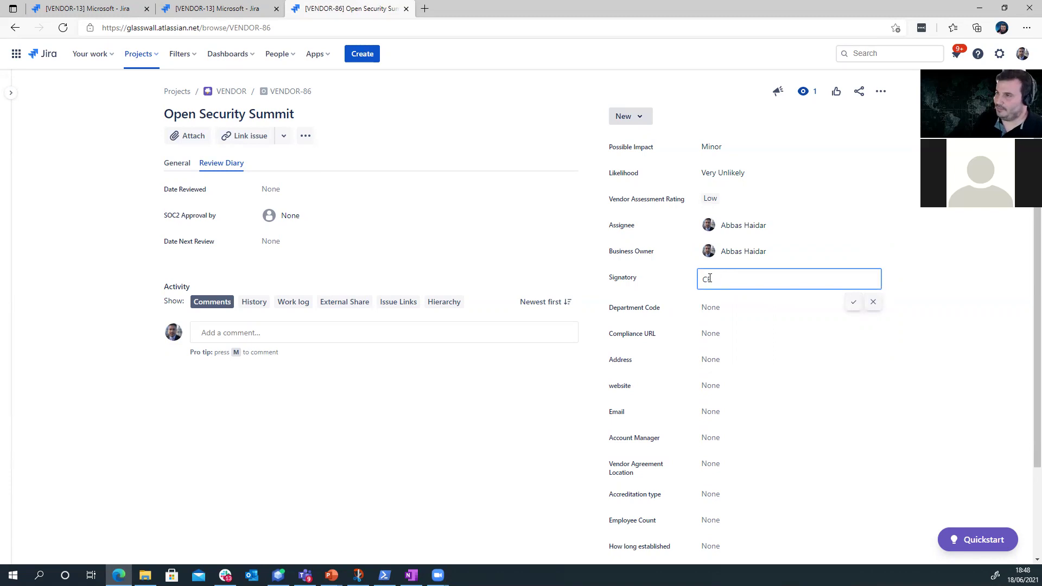
pyautogui.write('O')
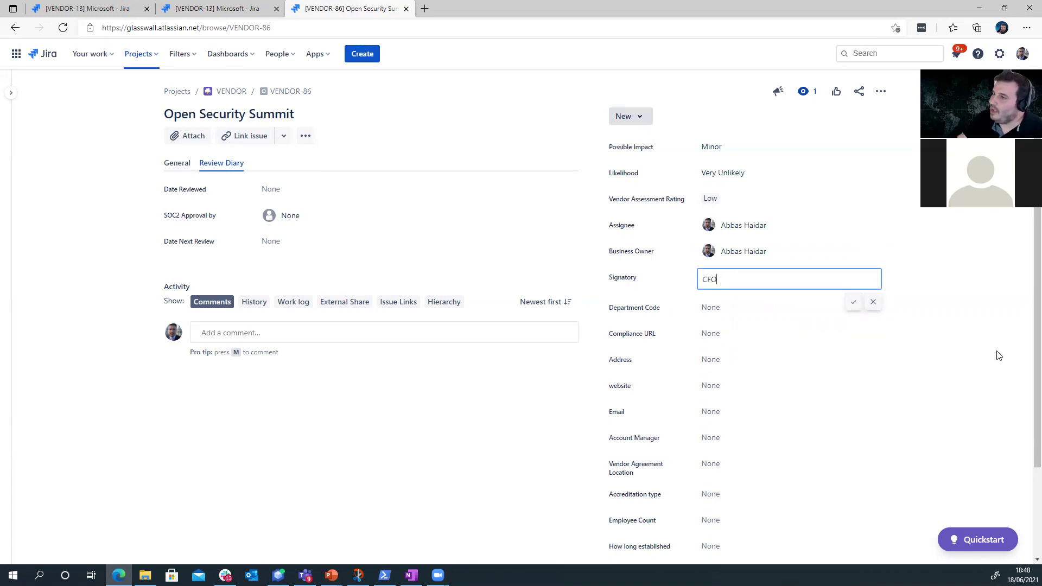
pyautogui.press('Return')
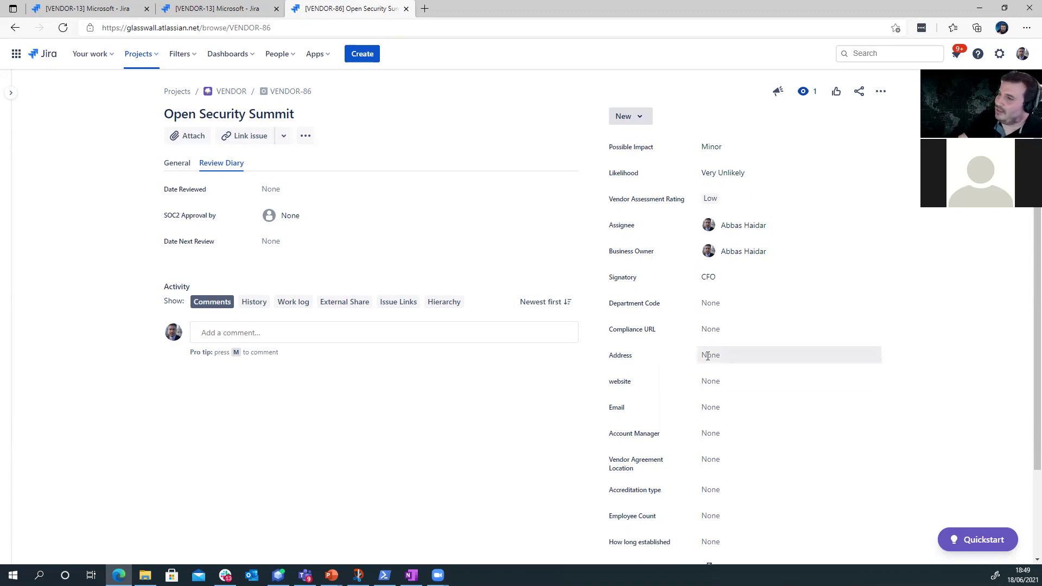
# Examine the vendor record's remaining detail fields, including the address and the available accreditation type options.
pyautogui.doubleClick(611, 355)
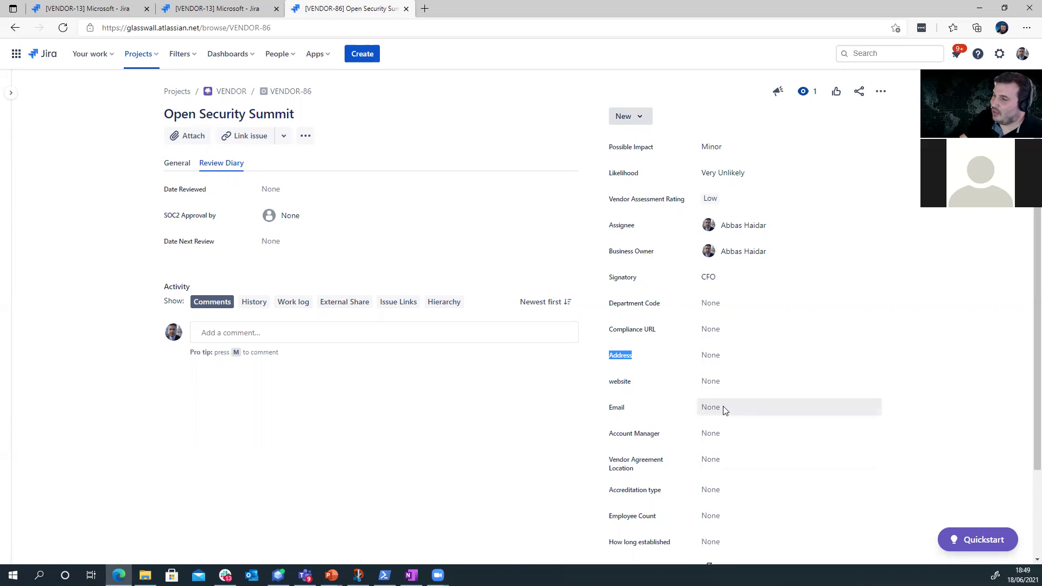
pyautogui.scroll(-2, 742, 434)
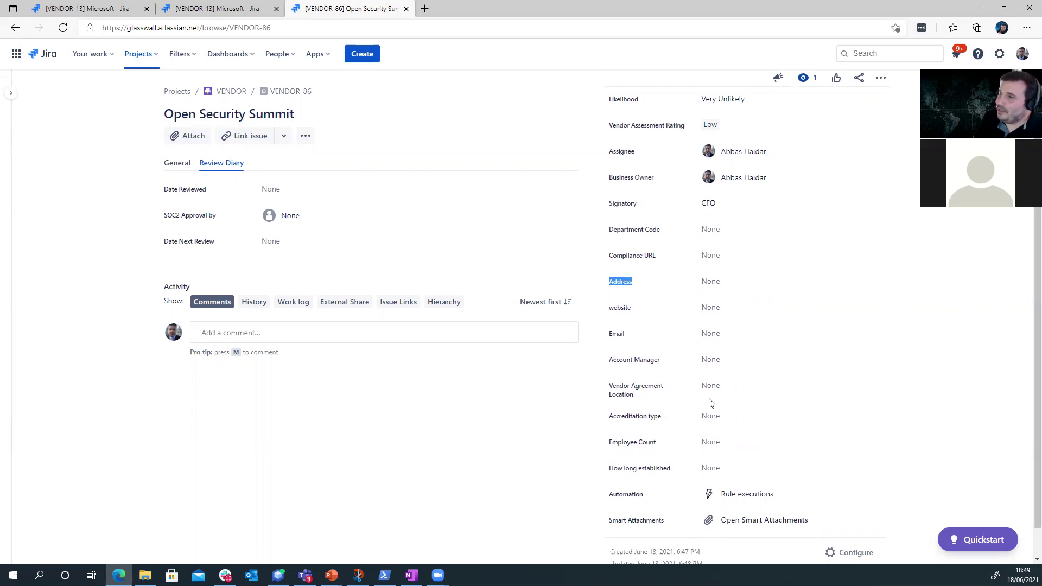
pyautogui.click(735, 422)
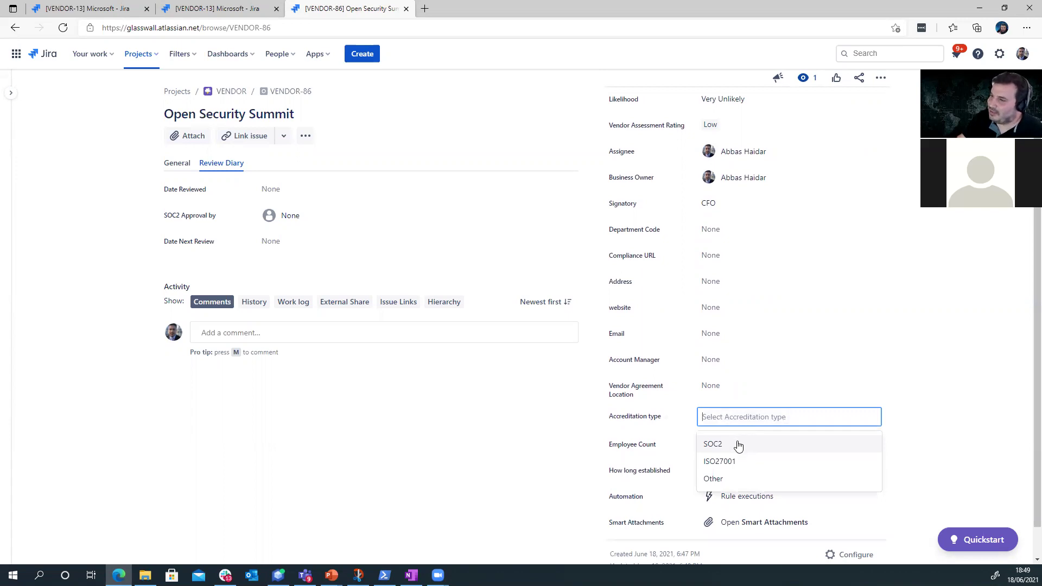
pyautogui.click(939, 437)
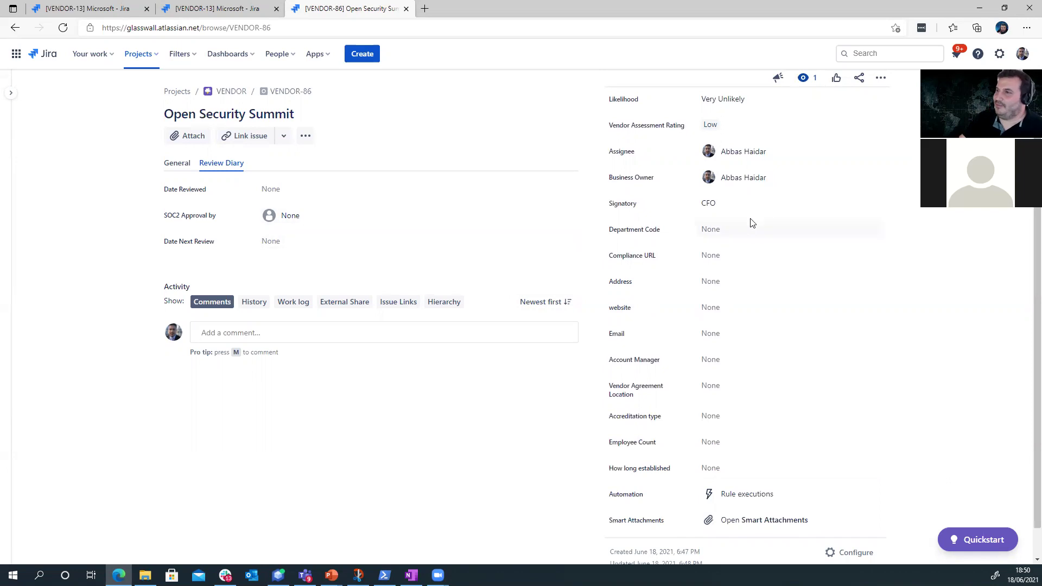
# Start progress on the Open Security Summit vendor record to move it to In Review.
pyautogui.scroll(2, 737, 337)
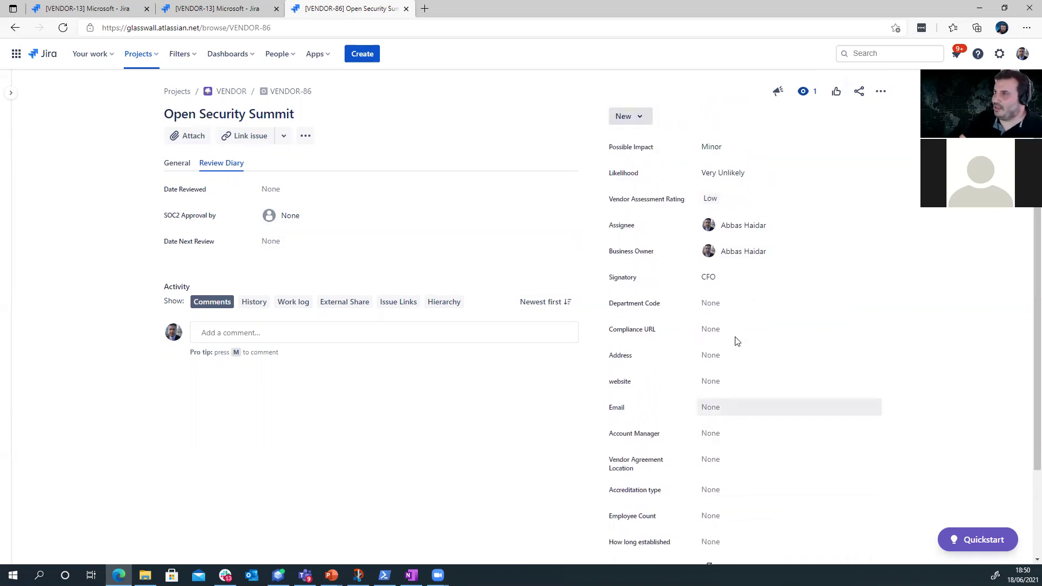
pyautogui.click(639, 117)
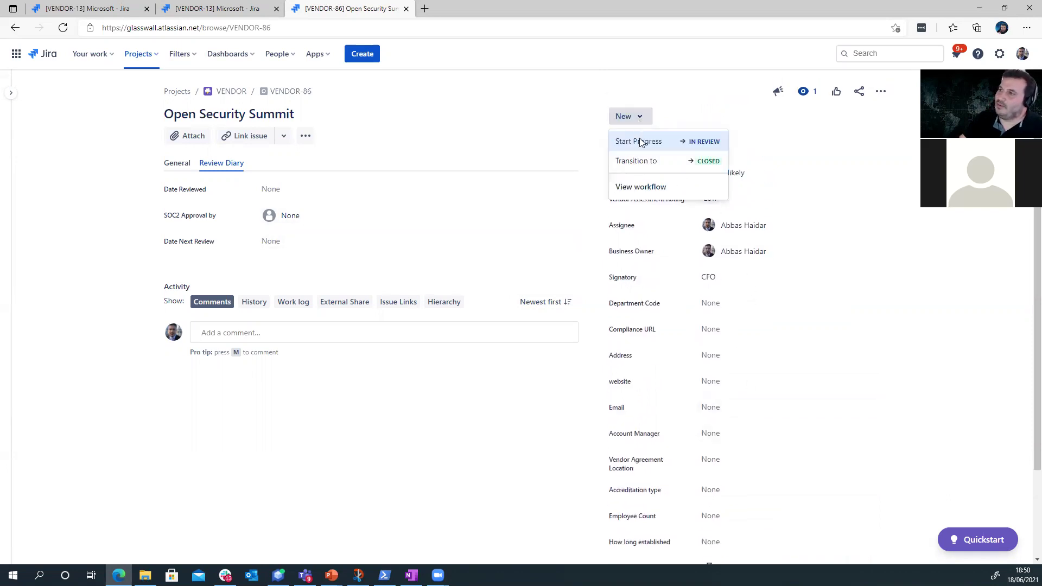
pyautogui.click(639, 142)
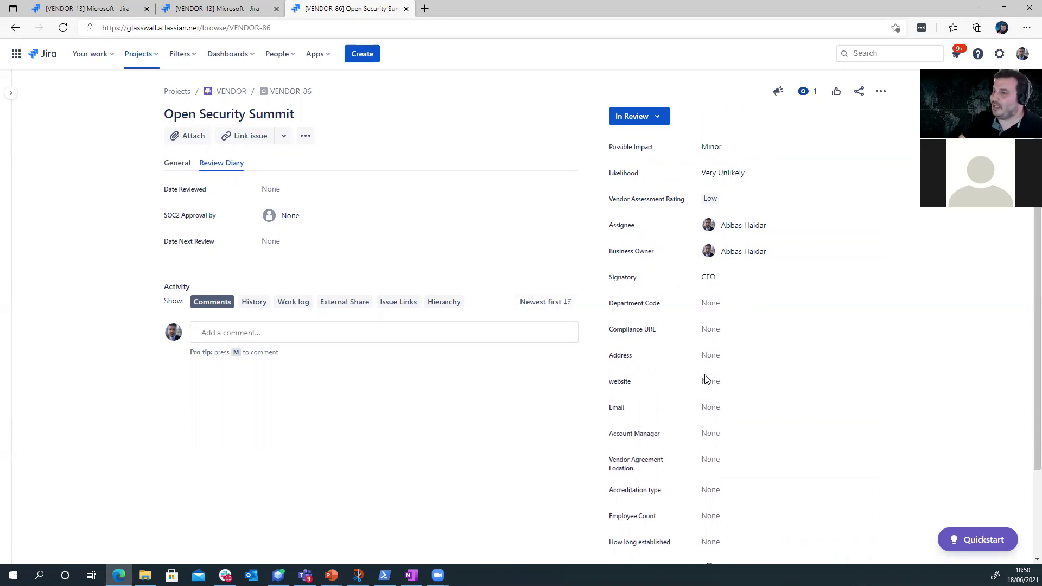
# Look over the vendor's detail fields and set its Date Reviewed to 18/06/2021 in the review diary.
pyautogui.scroll(-2, 685, 529)
pyautogui.scroll(2, 686, 466)
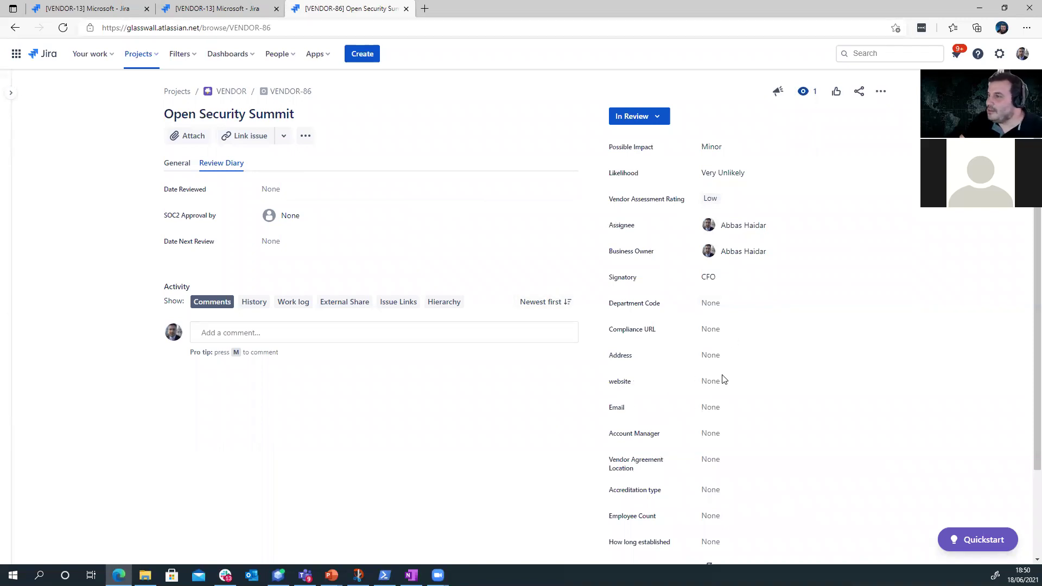
pyautogui.scroll(-2, 696, 465)
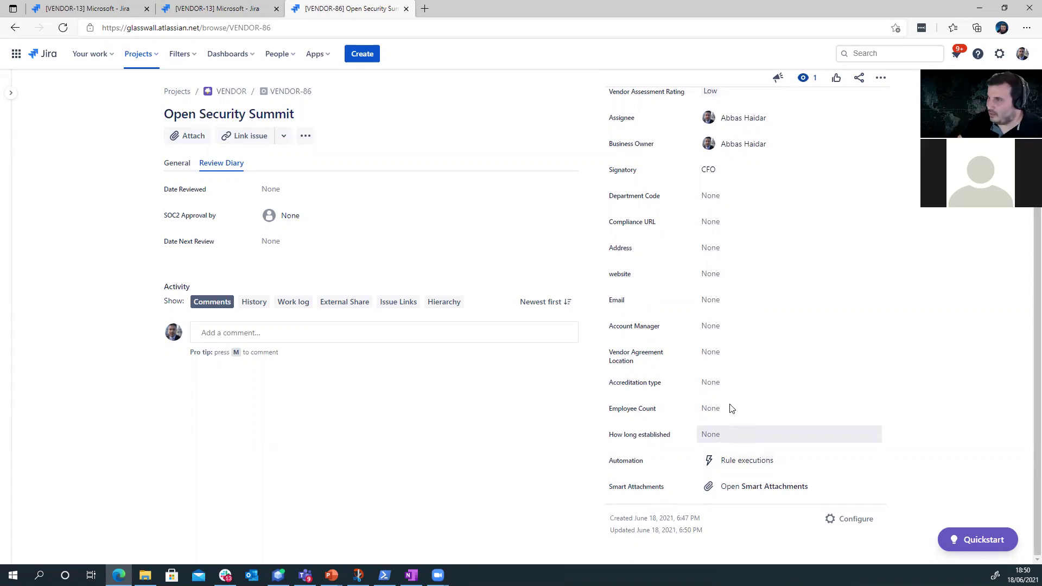
pyautogui.scroll(2, 728, 407)
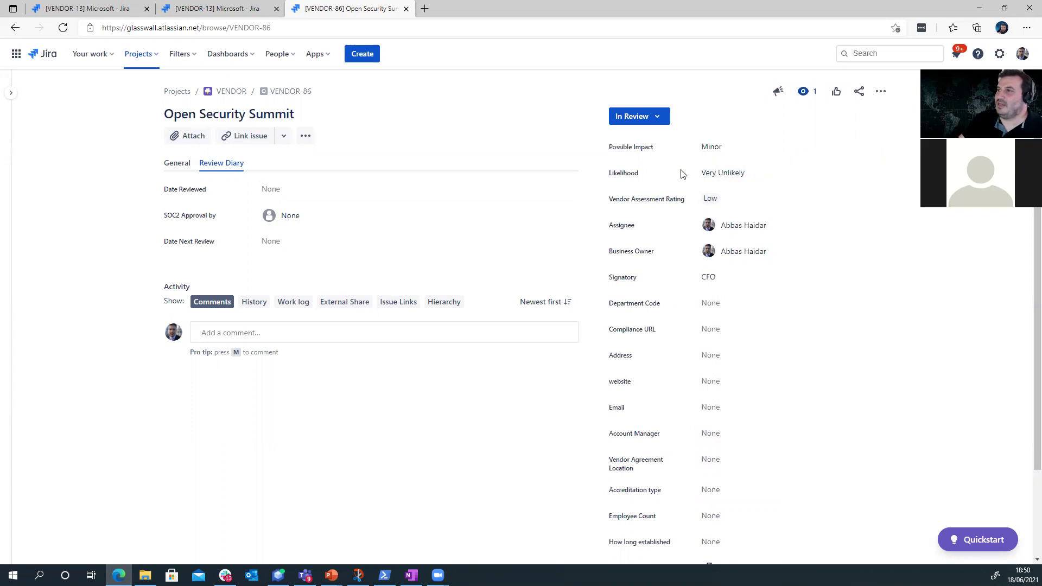
pyautogui.click(286, 191)
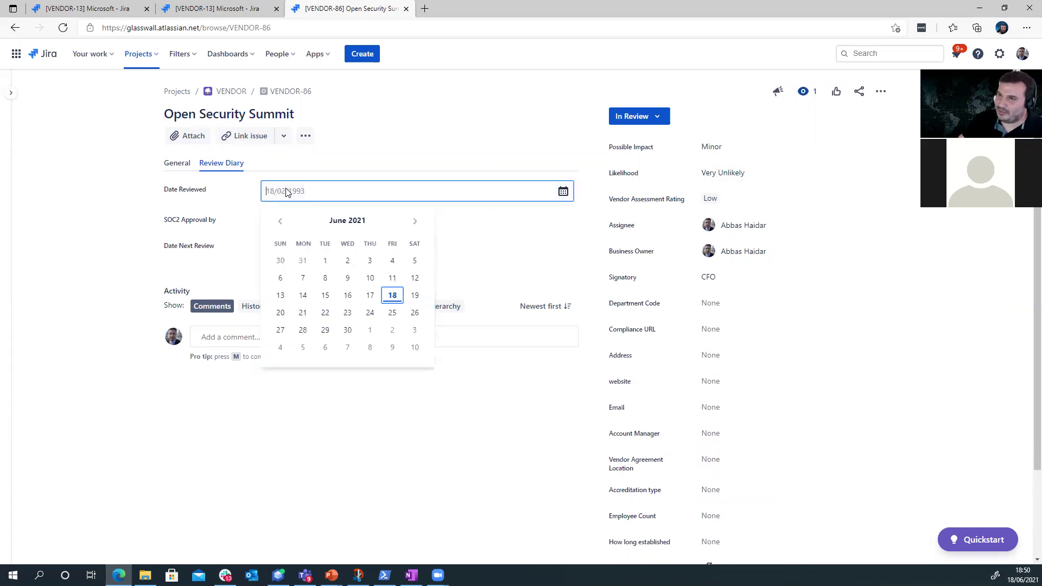
pyautogui.click(392, 295)
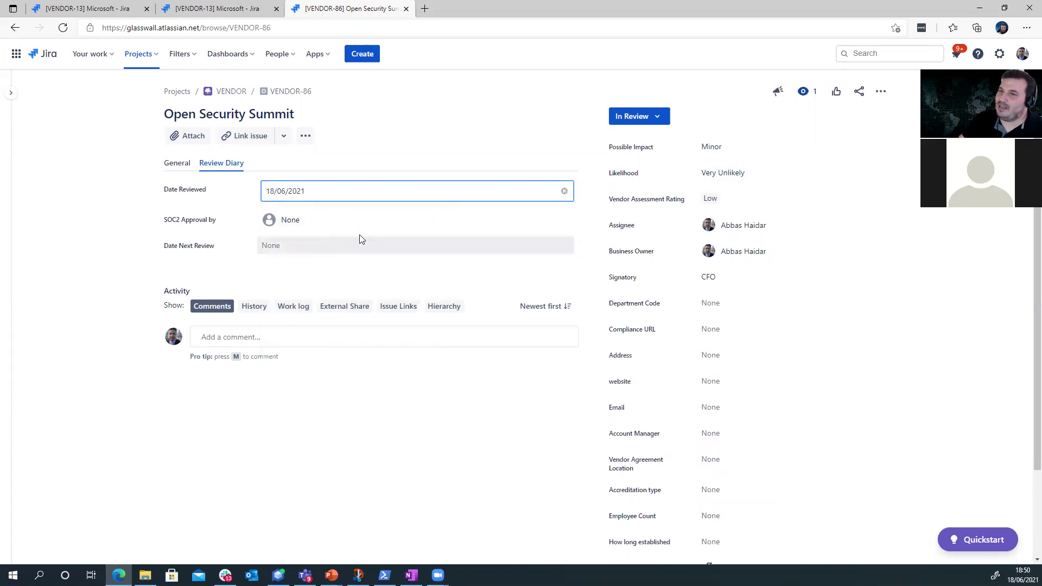
pyautogui.moveTo(733, 220)
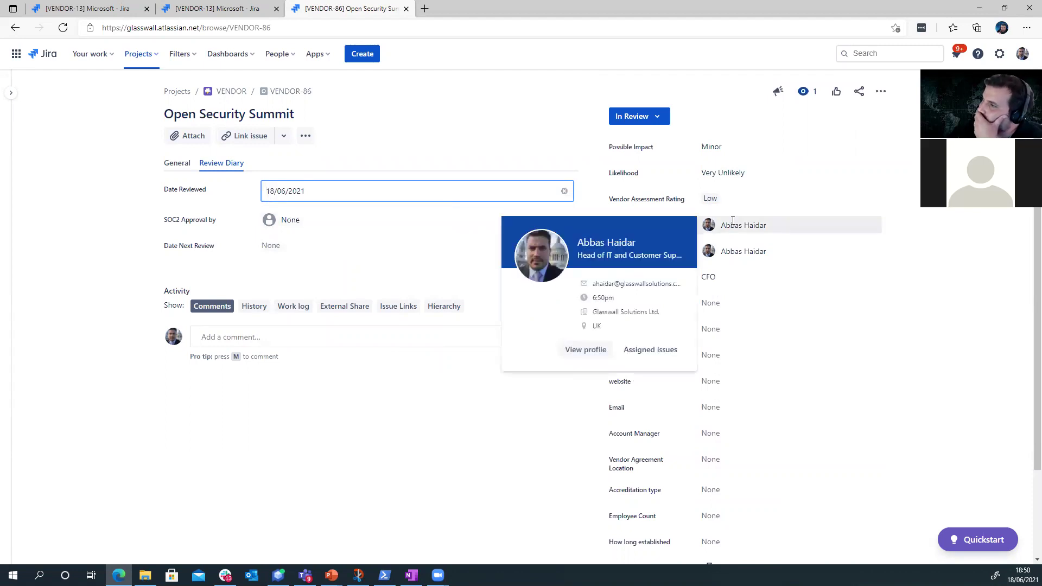
# Set the vendor's Date Next Review to 18/06/2023 and save it.
pyautogui.click(278, 247)
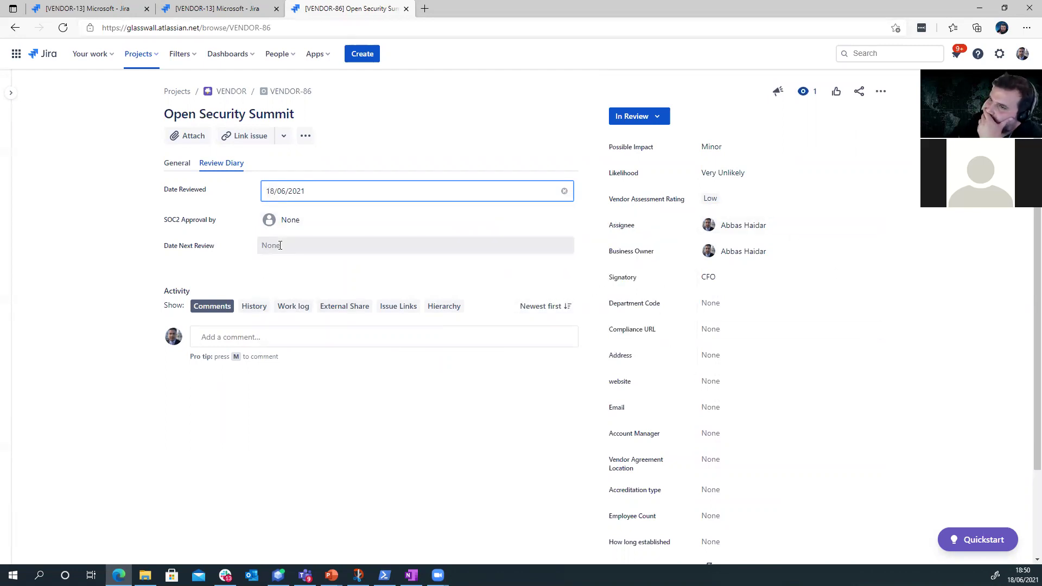
pyautogui.click(415, 278)
pyautogui.click(415, 278)
pyautogui.click(415, 278)
pyautogui.click(415, 278)
pyautogui.doubleClick(415, 278)
pyautogui.doubleClick(415, 278)
pyautogui.doubleClick(415, 278)
pyautogui.doubleClick(415, 277)
pyautogui.doubleClick(415, 278)
pyautogui.doubleClick(415, 277)
pyautogui.doubleClick(415, 278)
pyautogui.doubleClick(415, 278)
pyautogui.doubleClick(415, 278)
pyautogui.click(415, 278)
pyautogui.click(415, 278)
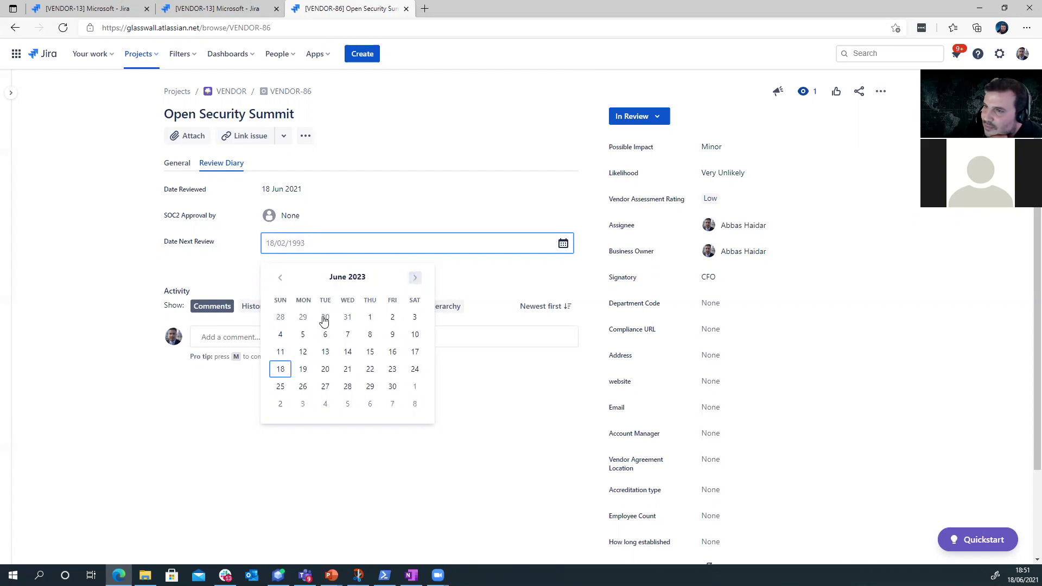
pyautogui.click(286, 374)
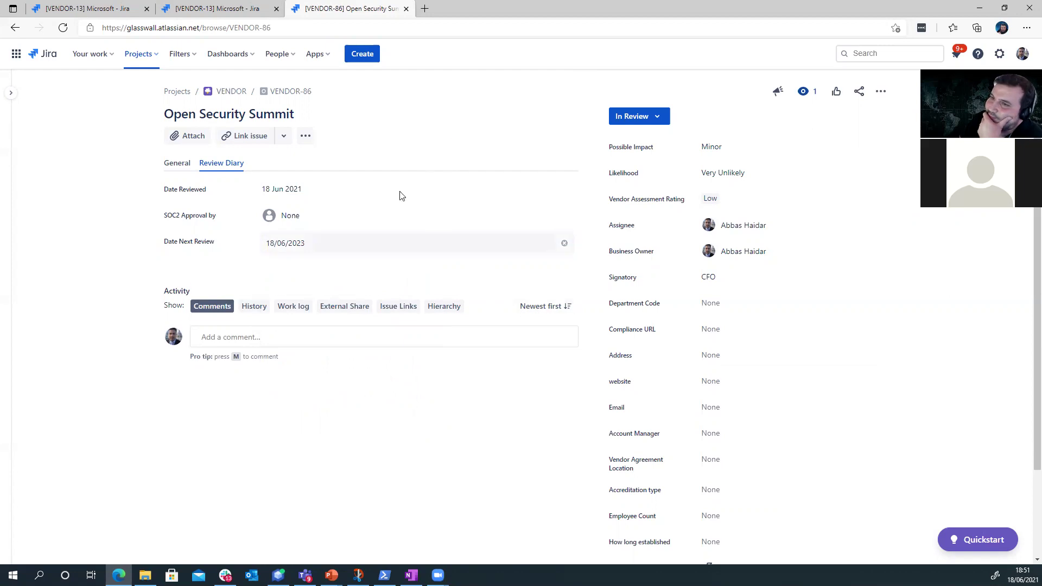
pyautogui.click(458, 135)
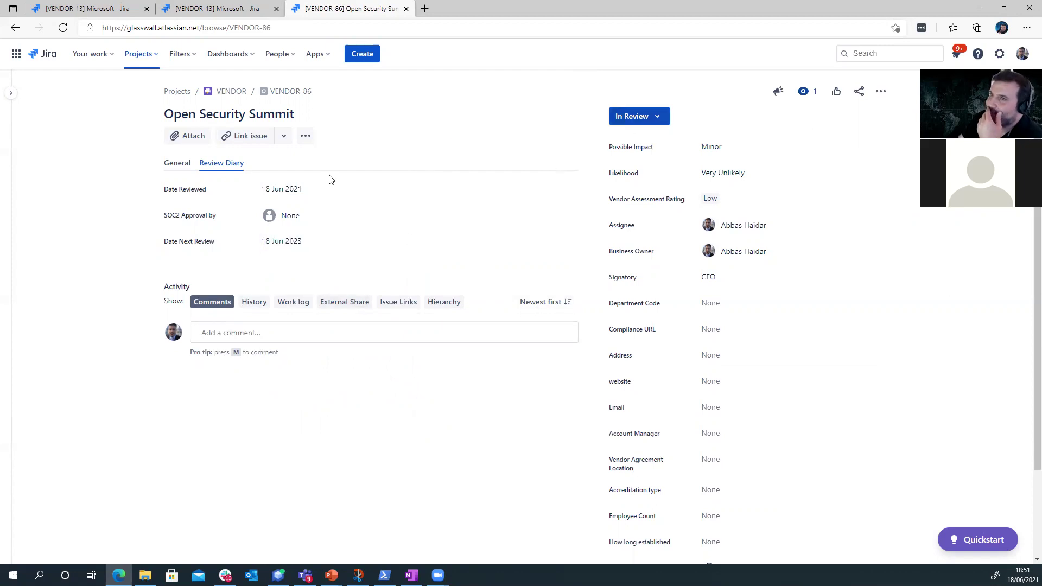
# Search for your own user account and set it as the vendor's SOC2 approver.
pyautogui.click(301, 223)
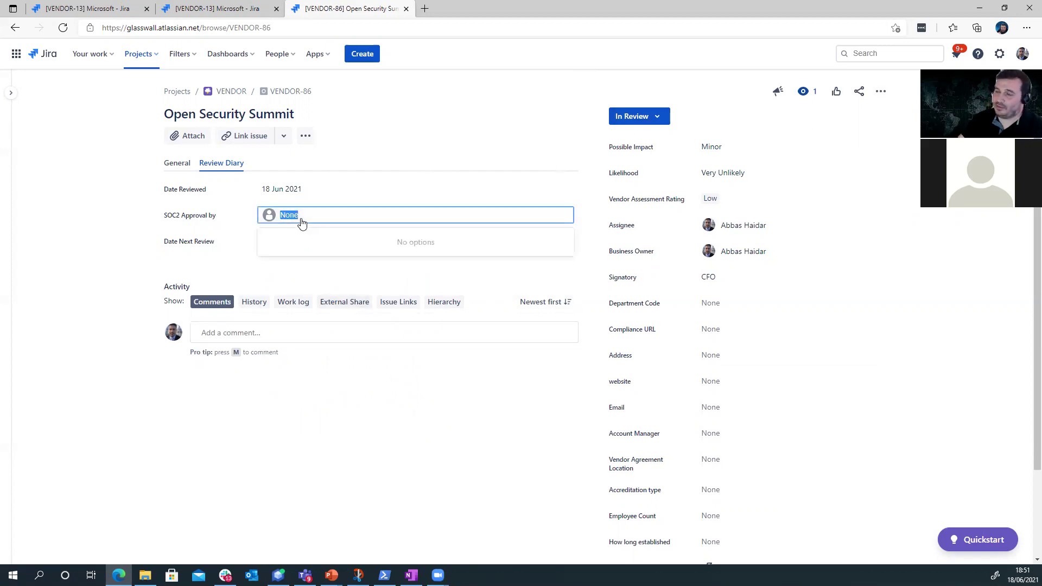
pyautogui.write('abbas')
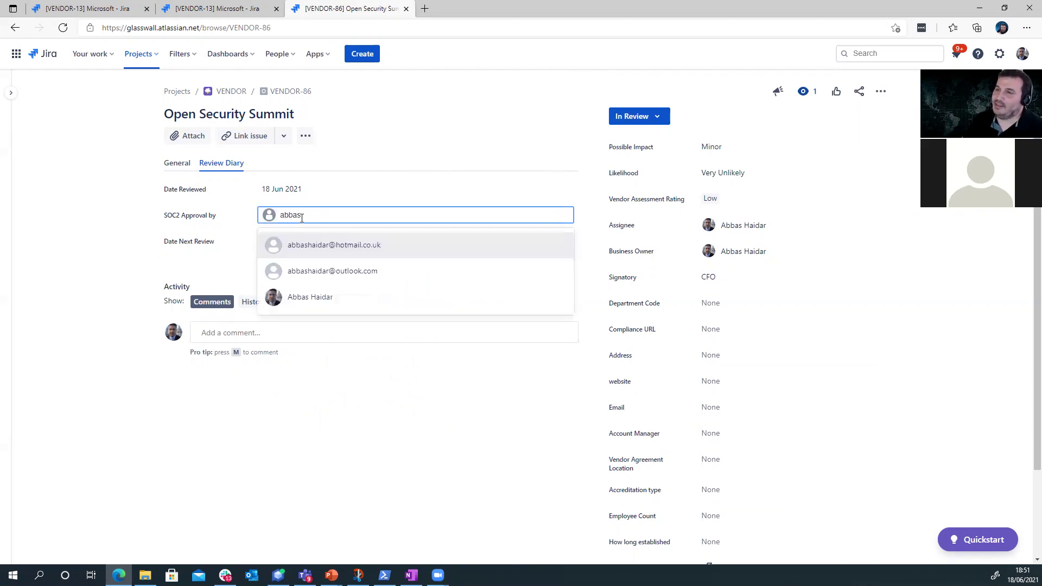
pyautogui.click(318, 296)
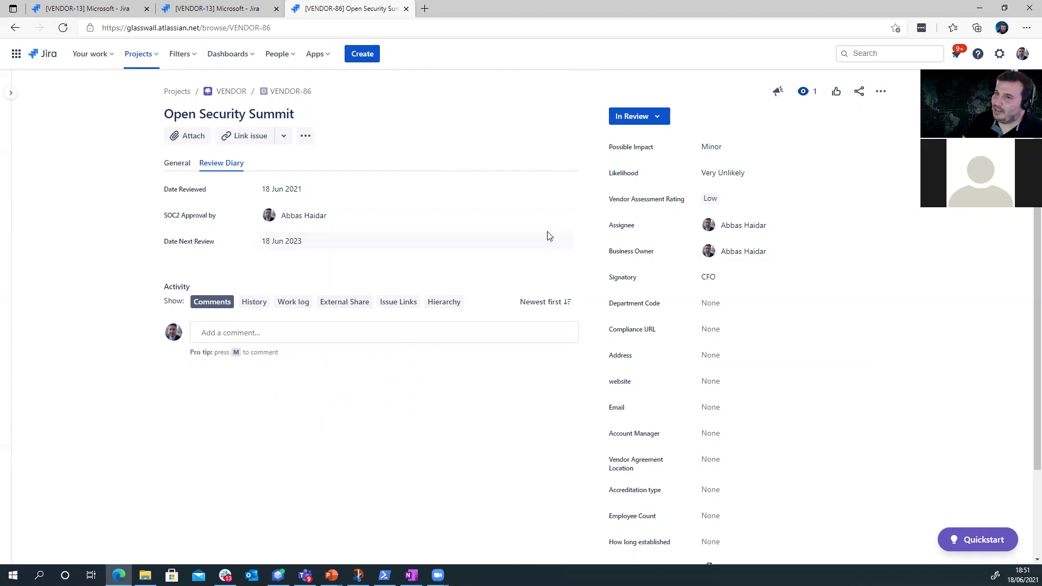
# Request approval for the vendor, replacing the business owner with the intended colleague's account in the request.
pyautogui.click(640, 117)
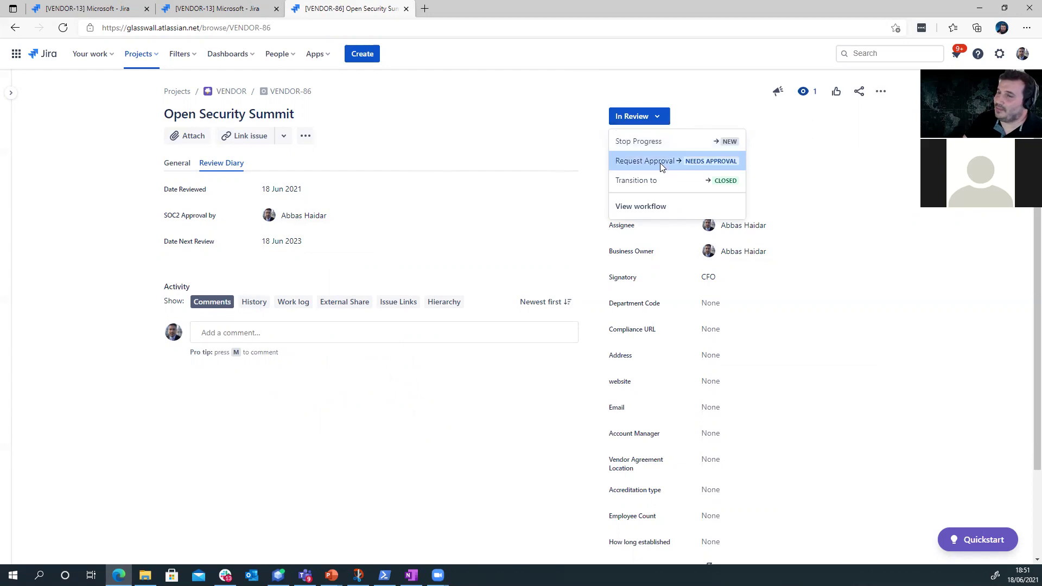
pyautogui.click(227, 484)
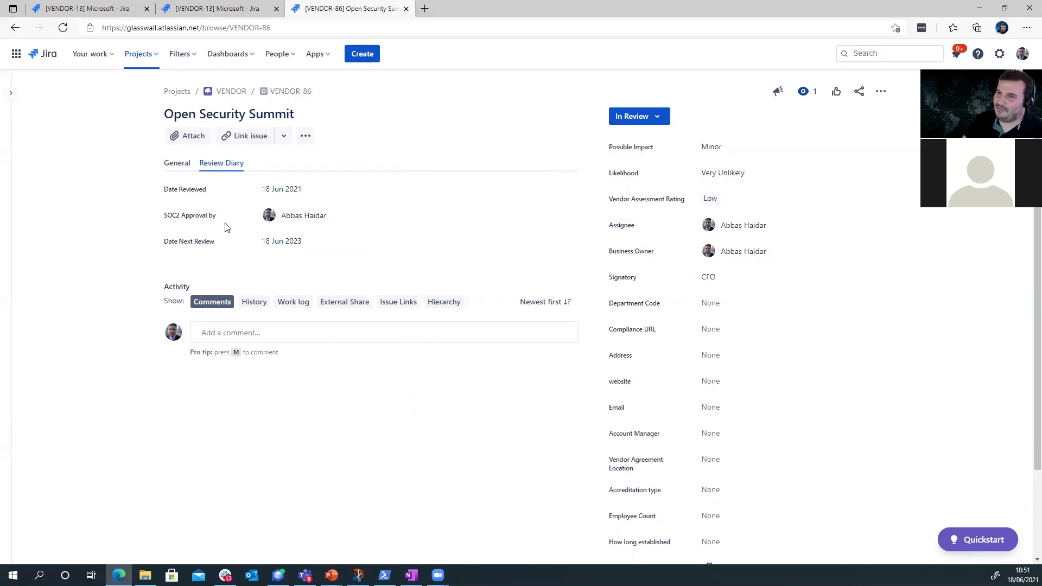
pyautogui.click(657, 120)
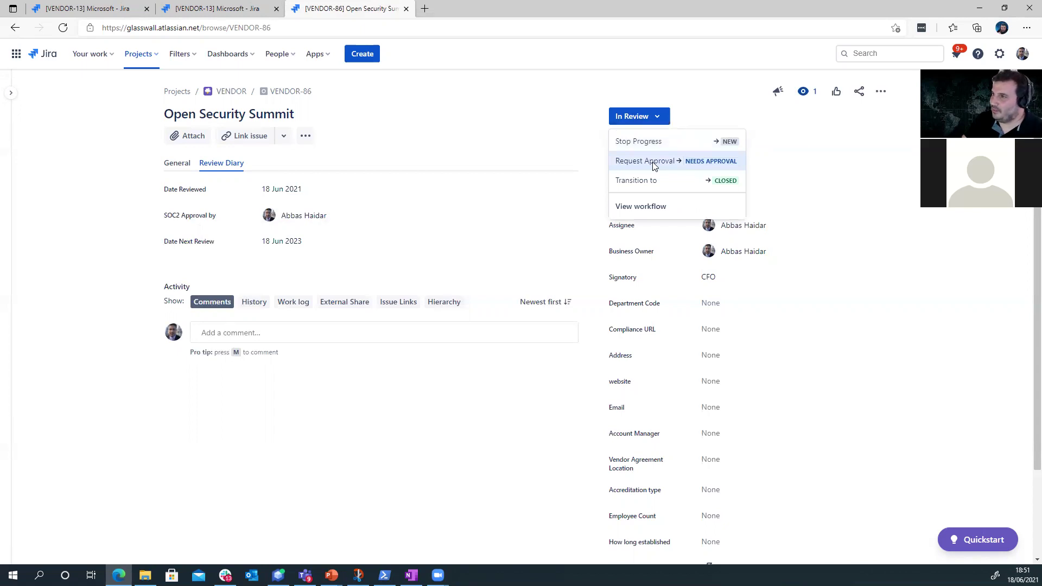
pyautogui.click(654, 166)
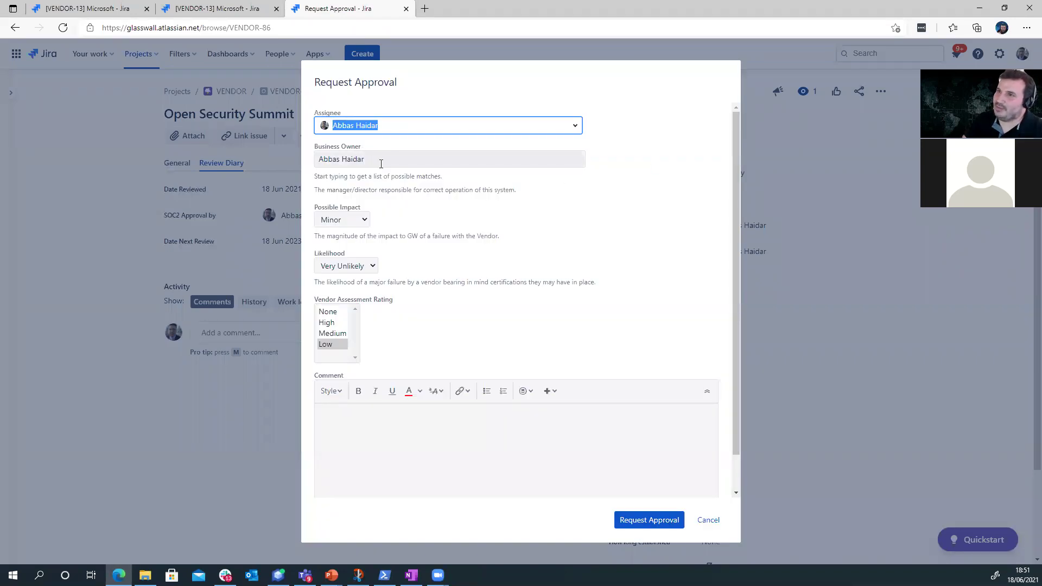
pyautogui.moveTo(379, 164); pyautogui.dragTo(312, 164)
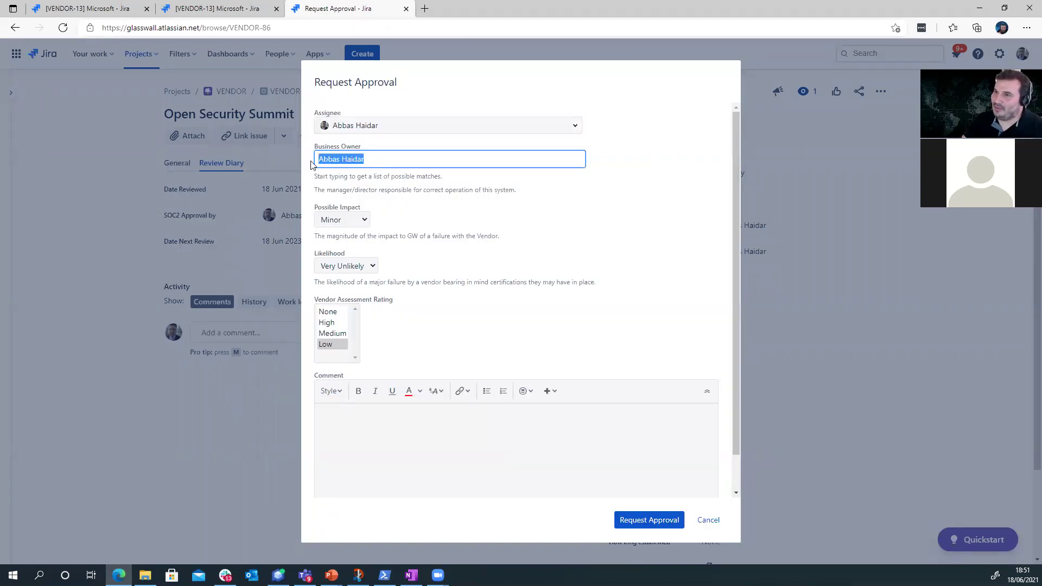
pyautogui.write('din')
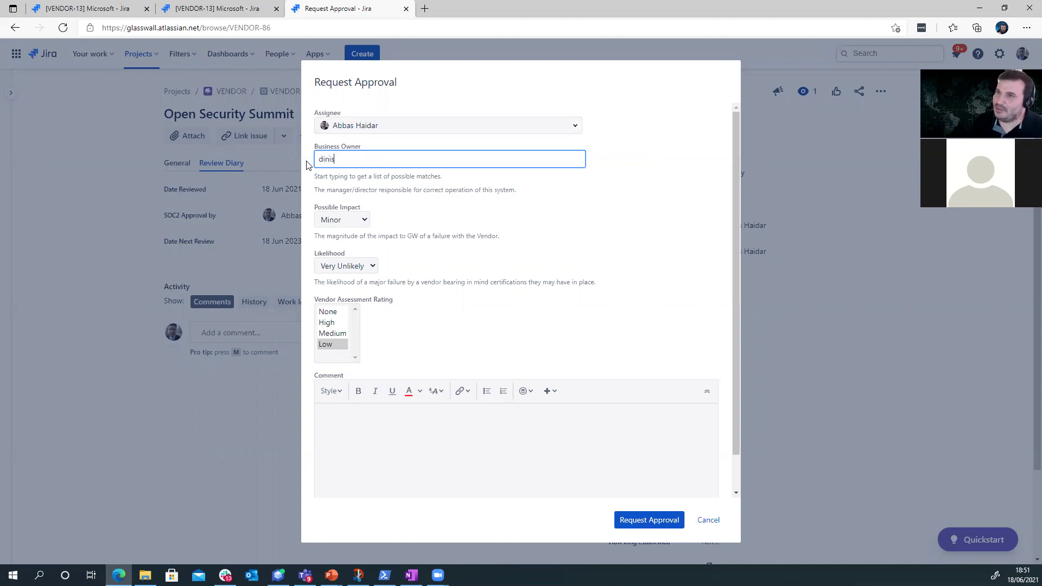
pyautogui.write('is')
pyautogui.click(410, 187)
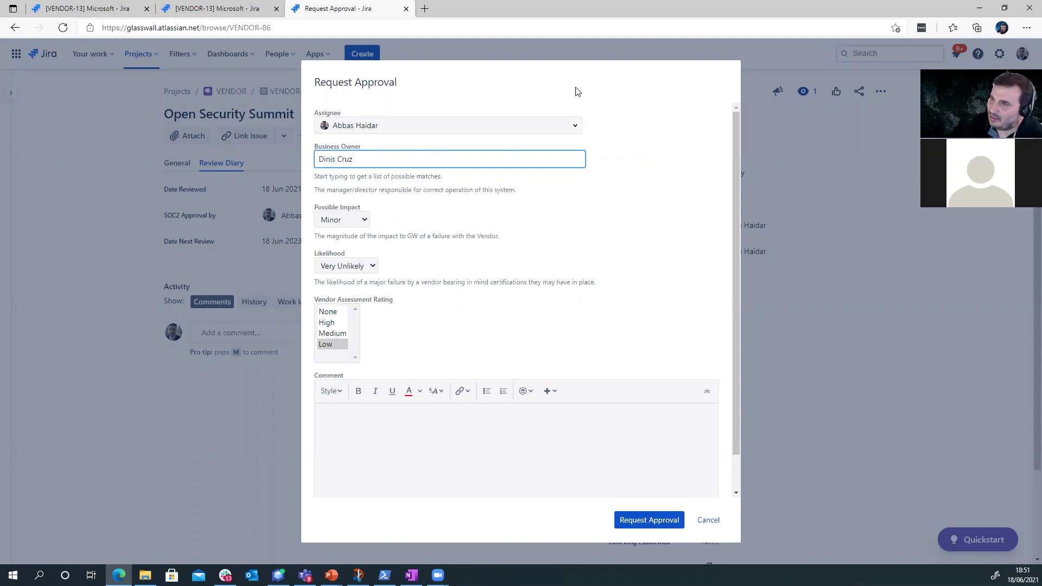
pyautogui.click(645, 516)
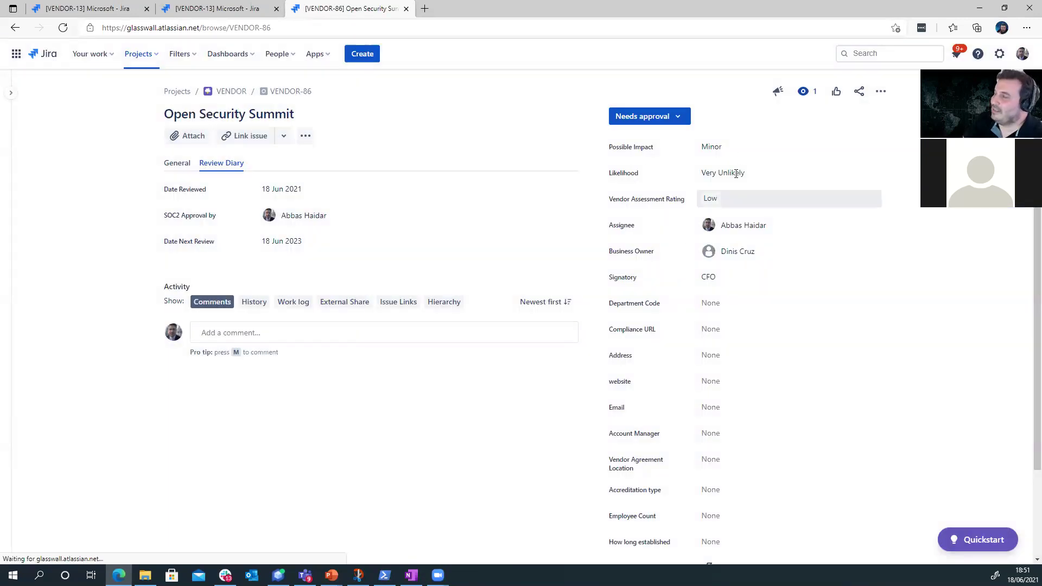
# Approve the Open Security Summit vendor with resolution Done, entering "all good" as both the SOC2 comment and the general comment.
pyautogui.click(665, 115)
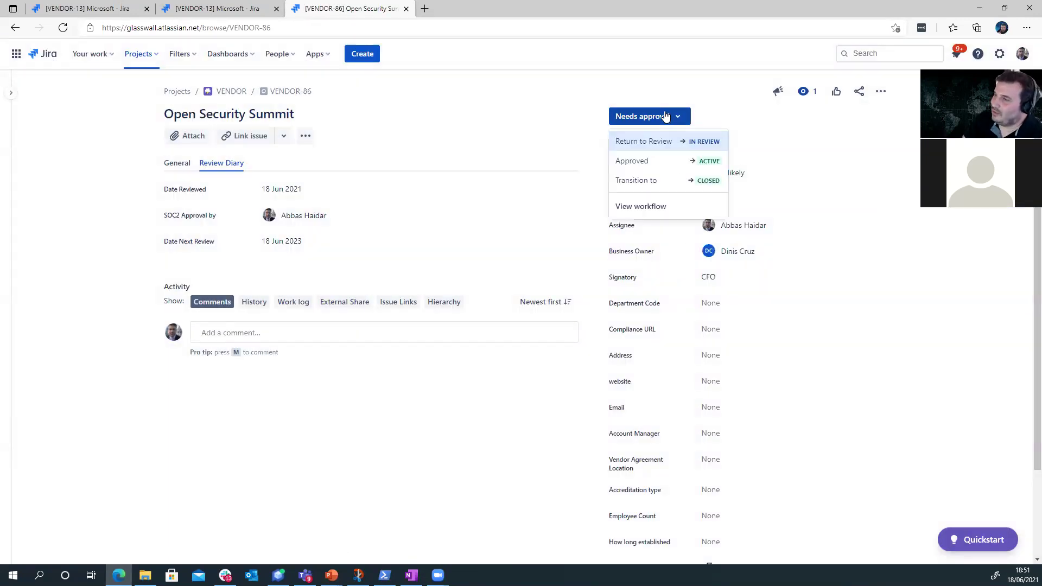
pyautogui.click(656, 161)
pyautogui.click(403, 274)
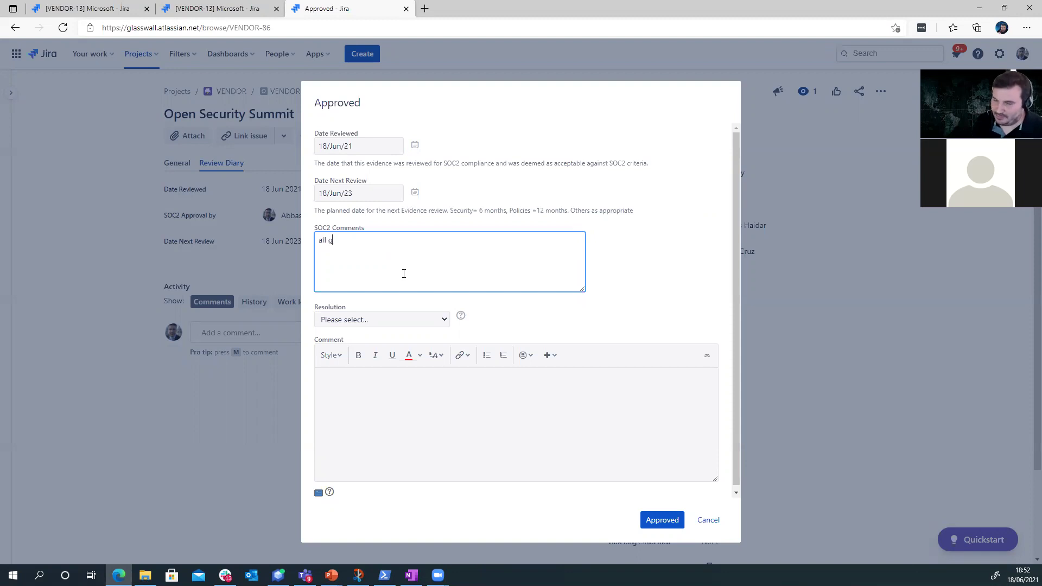
pyautogui.click(391, 321)
pyautogui.click(366, 356)
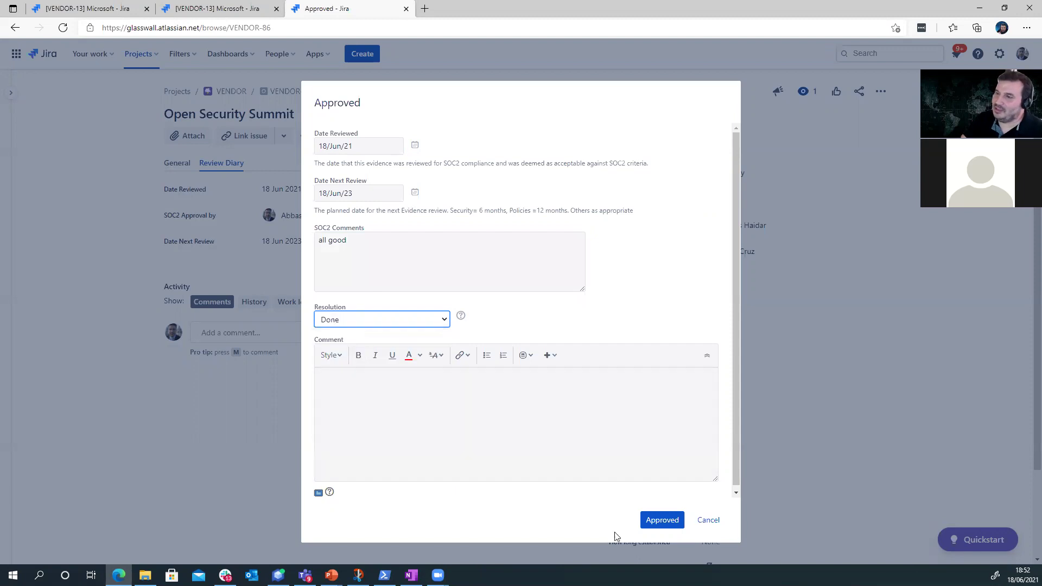
pyautogui.click(568, 462)
pyautogui.write('all good')
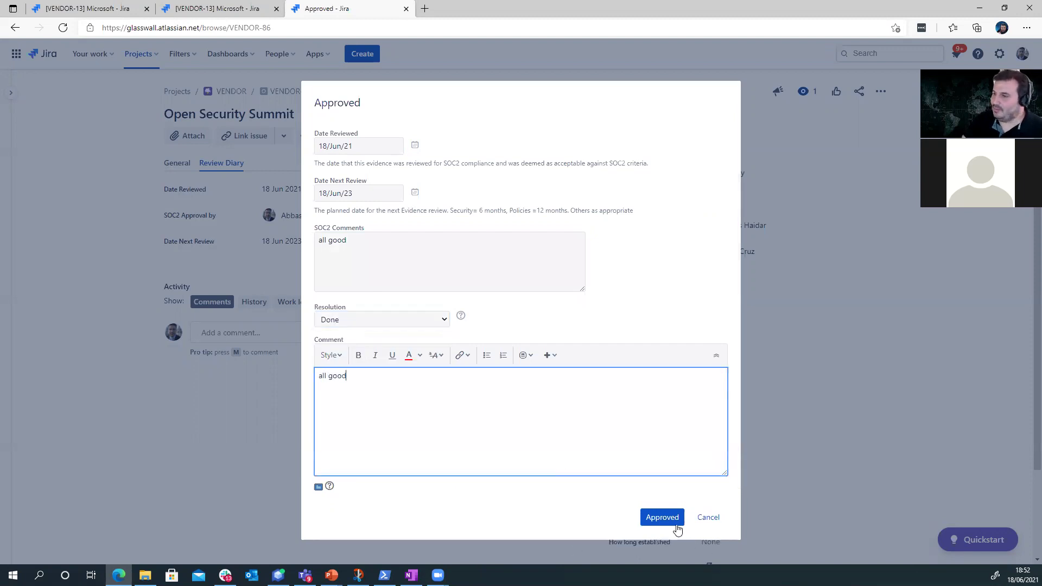
pyautogui.click(676, 524)
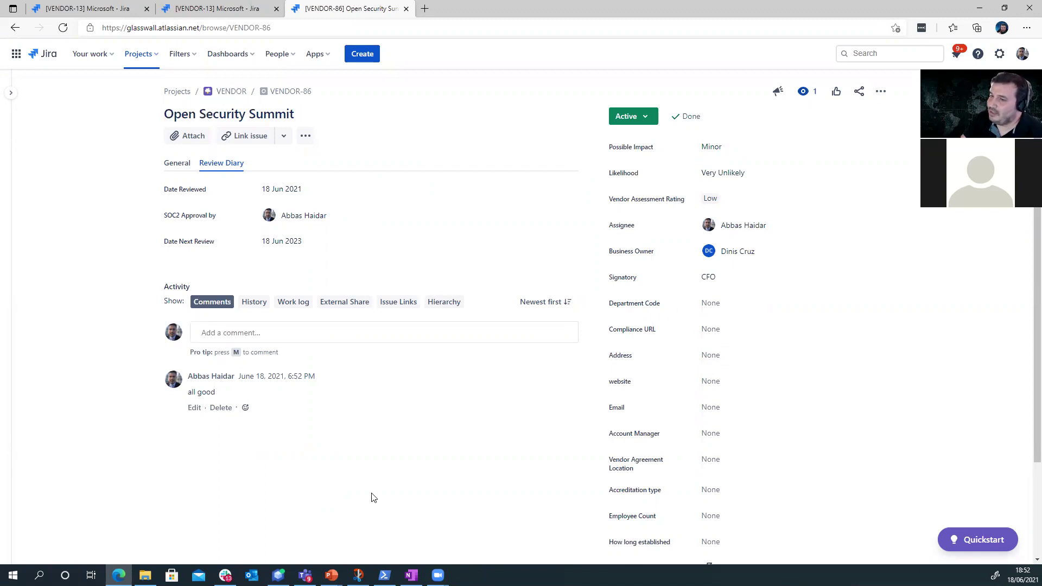
# Switch to the PowerPoint slide show on vendor security and advance to the Glasswall Vendor Security Questionnaire slide.
pyautogui.click(332, 575)
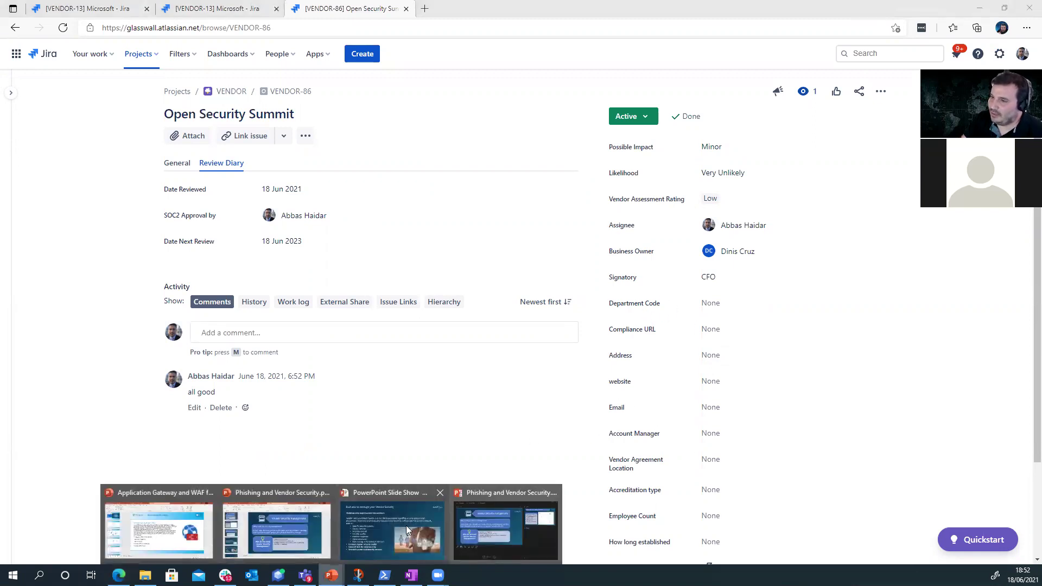
pyautogui.click(389, 536)
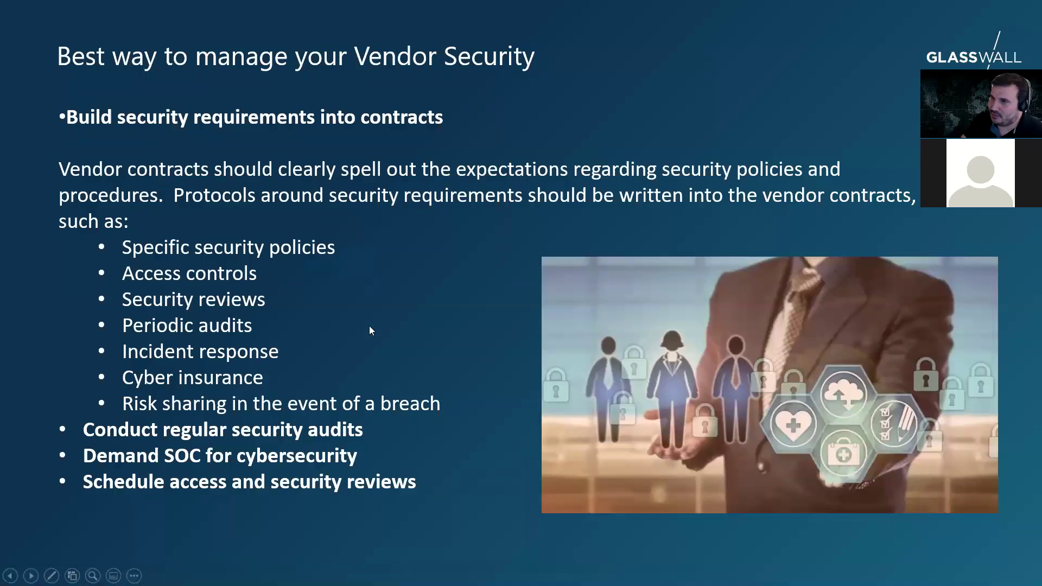
pyautogui.press('Right')
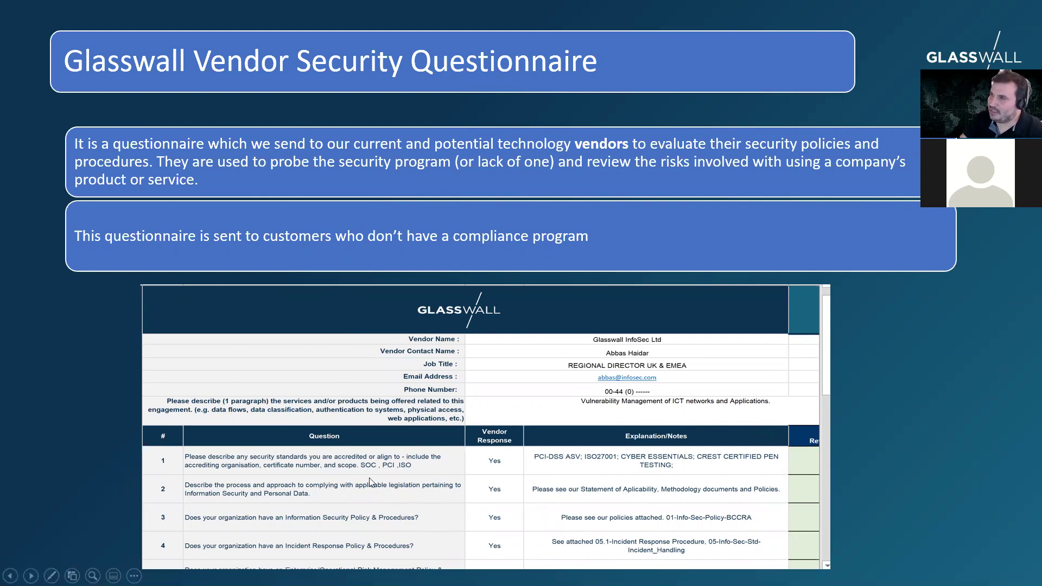
# Return to Jira in the browser, close the Open Security Summit record and look over the Microsoft vendor's review diary and detail fields.
pyautogui.hotkey('alt', 'Tab')
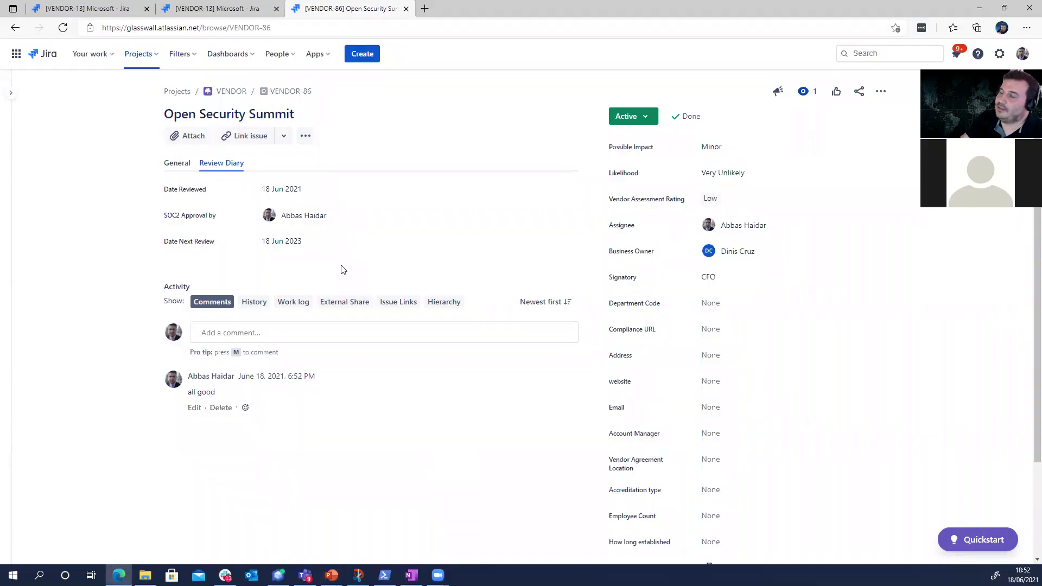
pyautogui.click(406, 9)
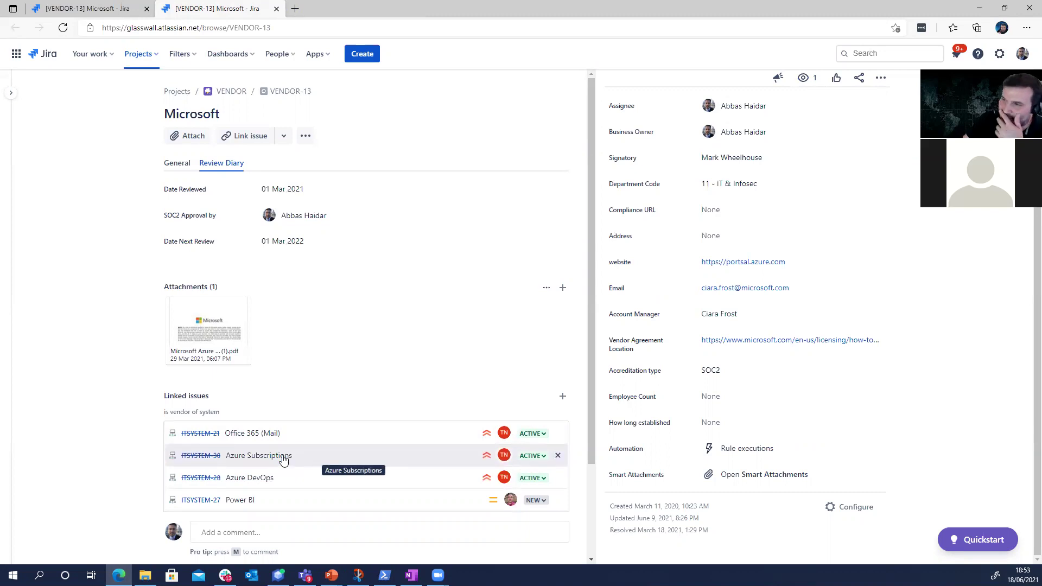
pyautogui.scroll(2, 705, 277)
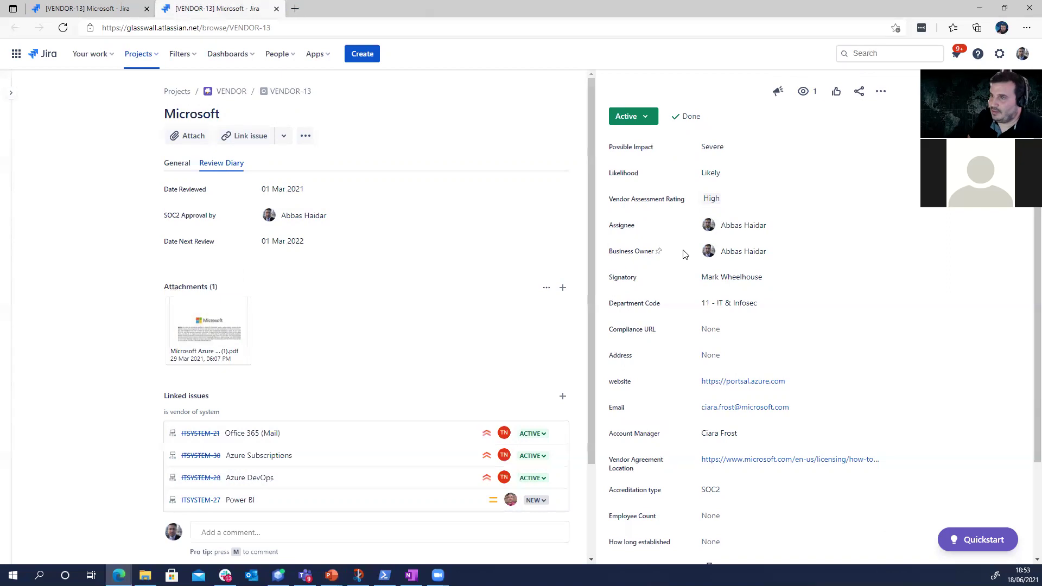
# Open the SOC2 - Vendors dashboard, look over its vendor review, approval and risk rating overviews, and close it.
pyautogui.click(245, 63)
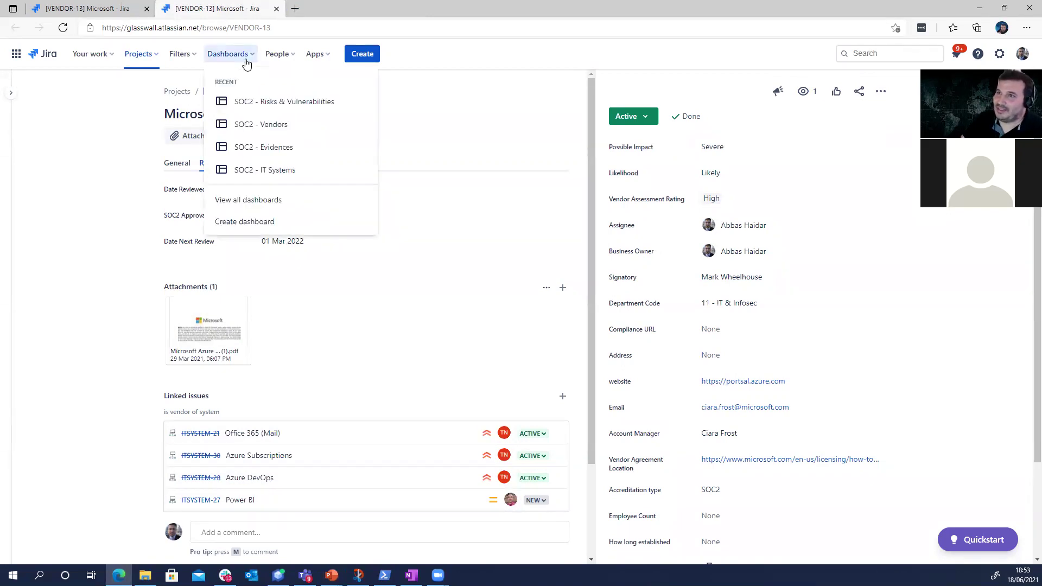
pyautogui.click(263, 126)
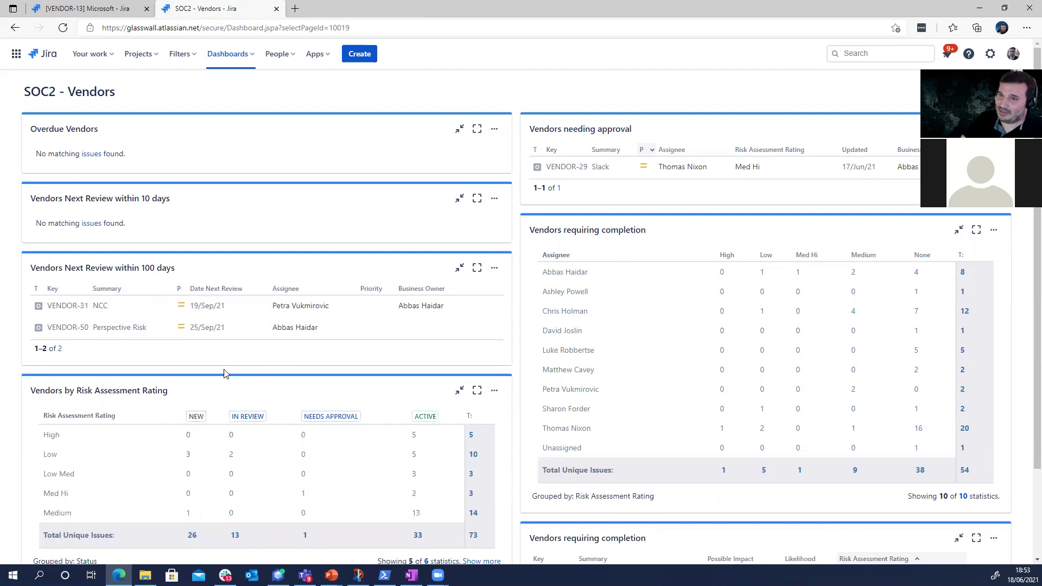
pyautogui.scroll(-2, 418, 442)
pyautogui.scroll(1, 458, 447)
pyautogui.scroll(2, 457, 447)
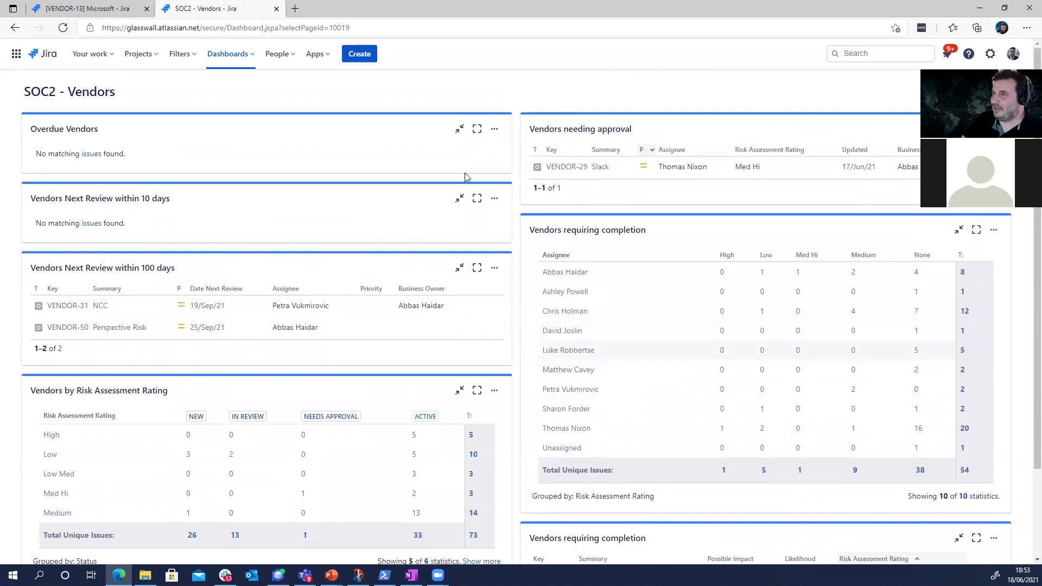
pyautogui.click(277, 9)
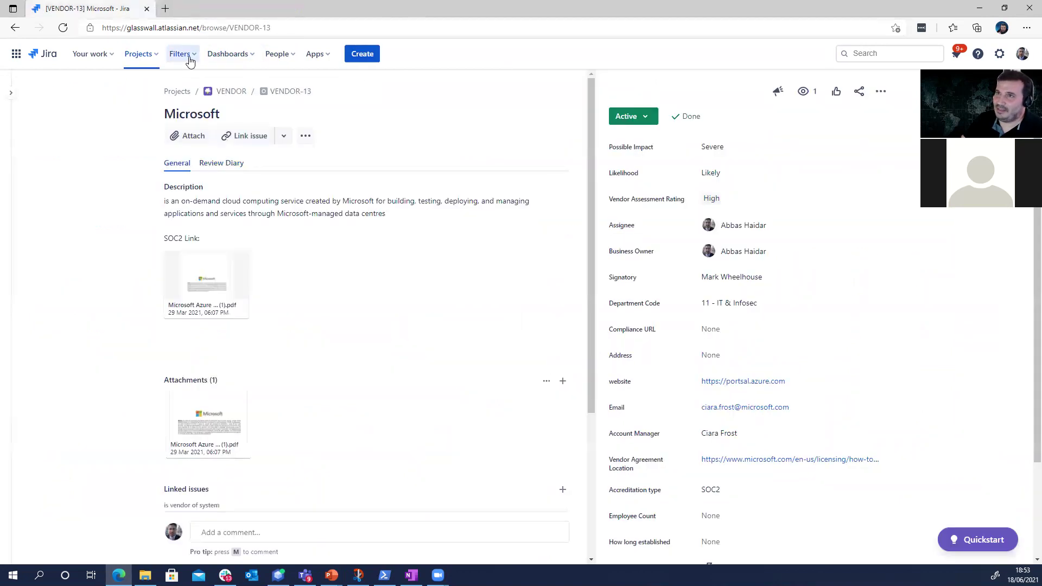